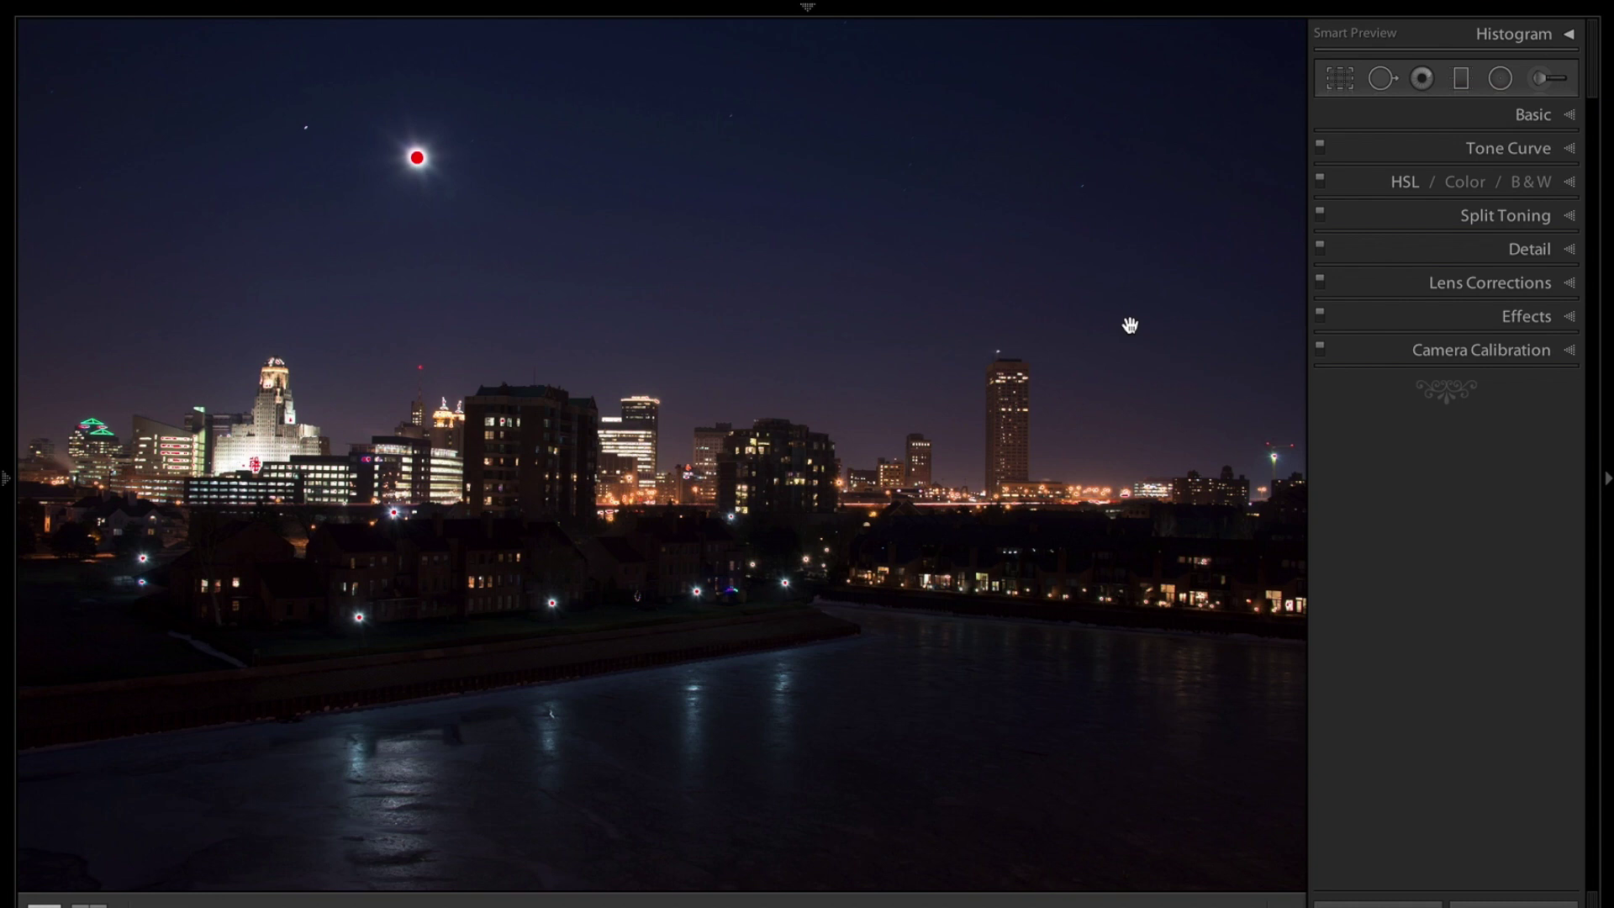
Check the histogram, then expand the Basic panel showing As Shot, Temp 3300, Tint +5.
click(1568, 34)
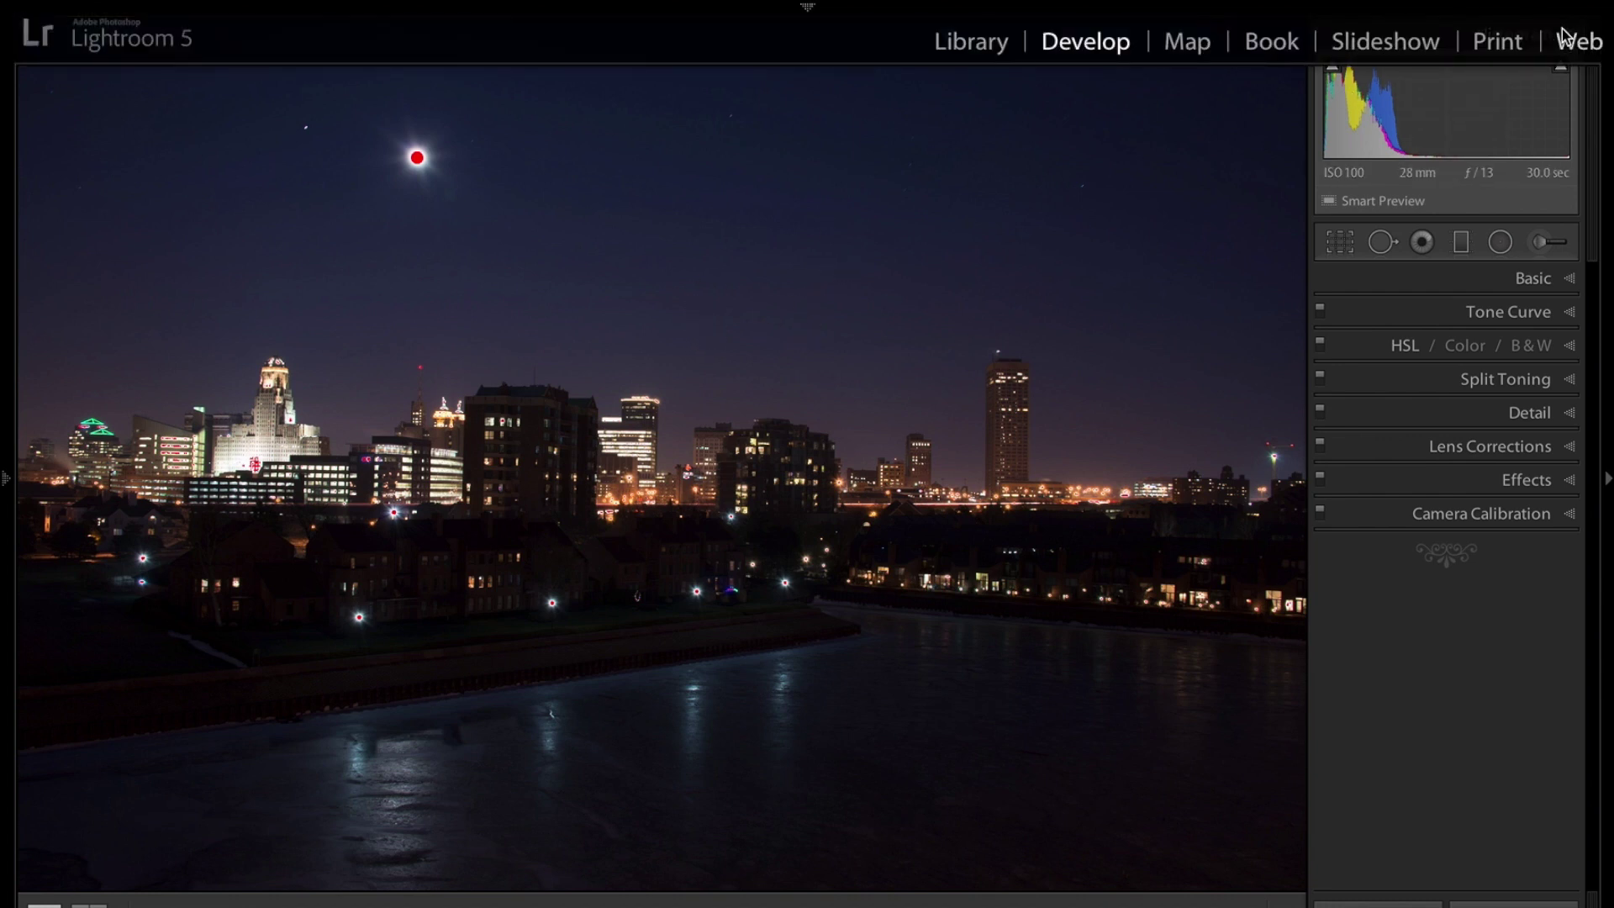
click(1556, 35)
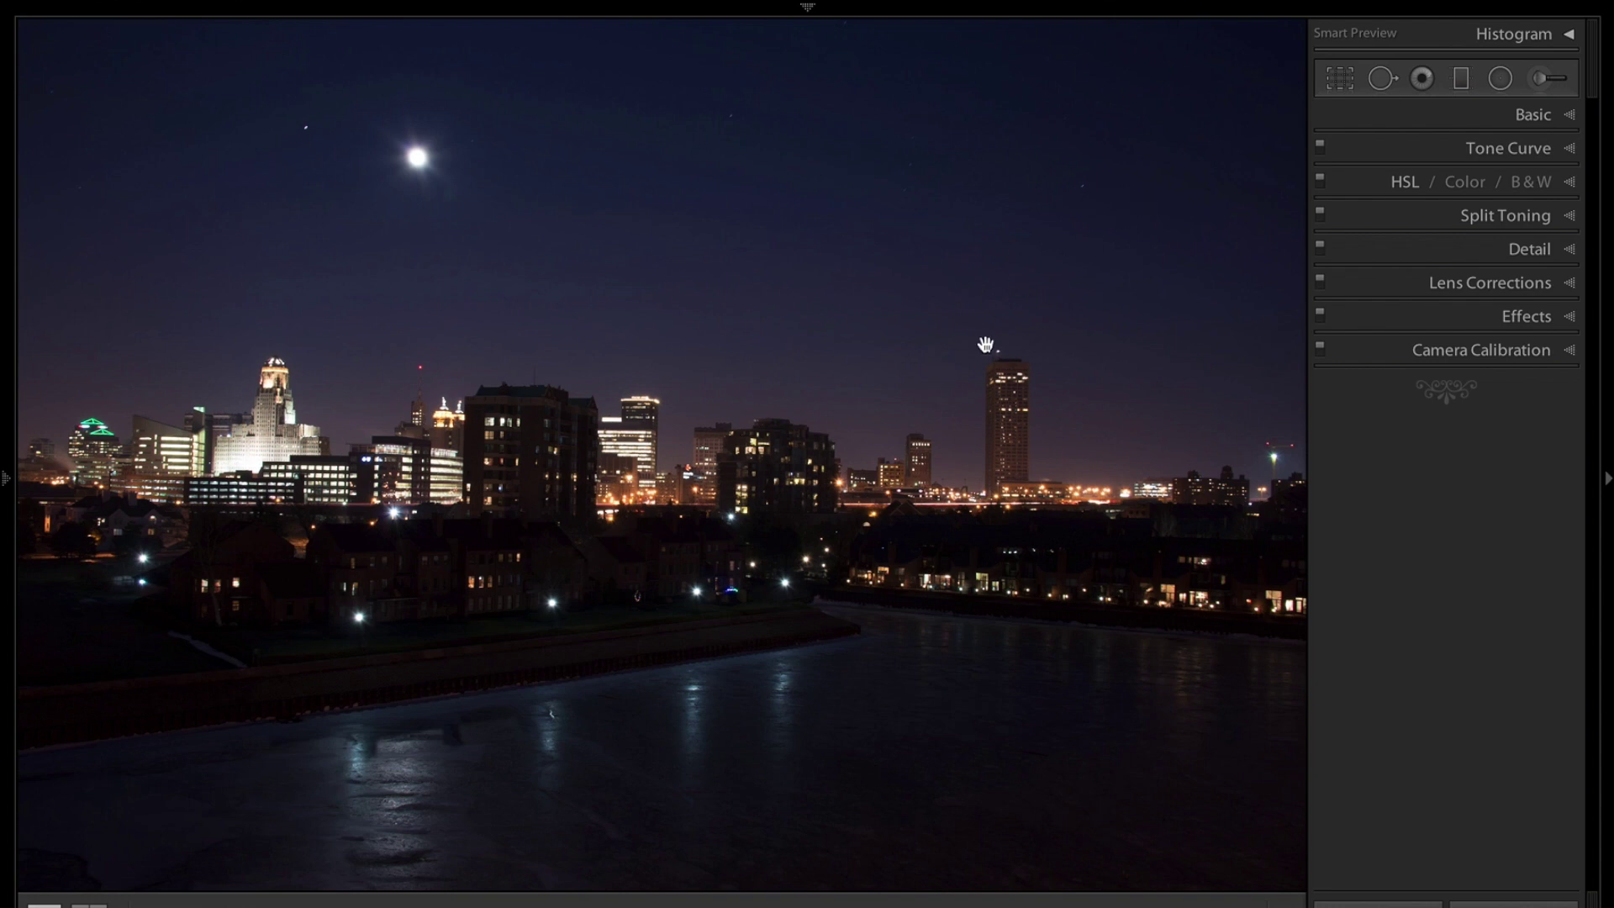
click(1571, 117)
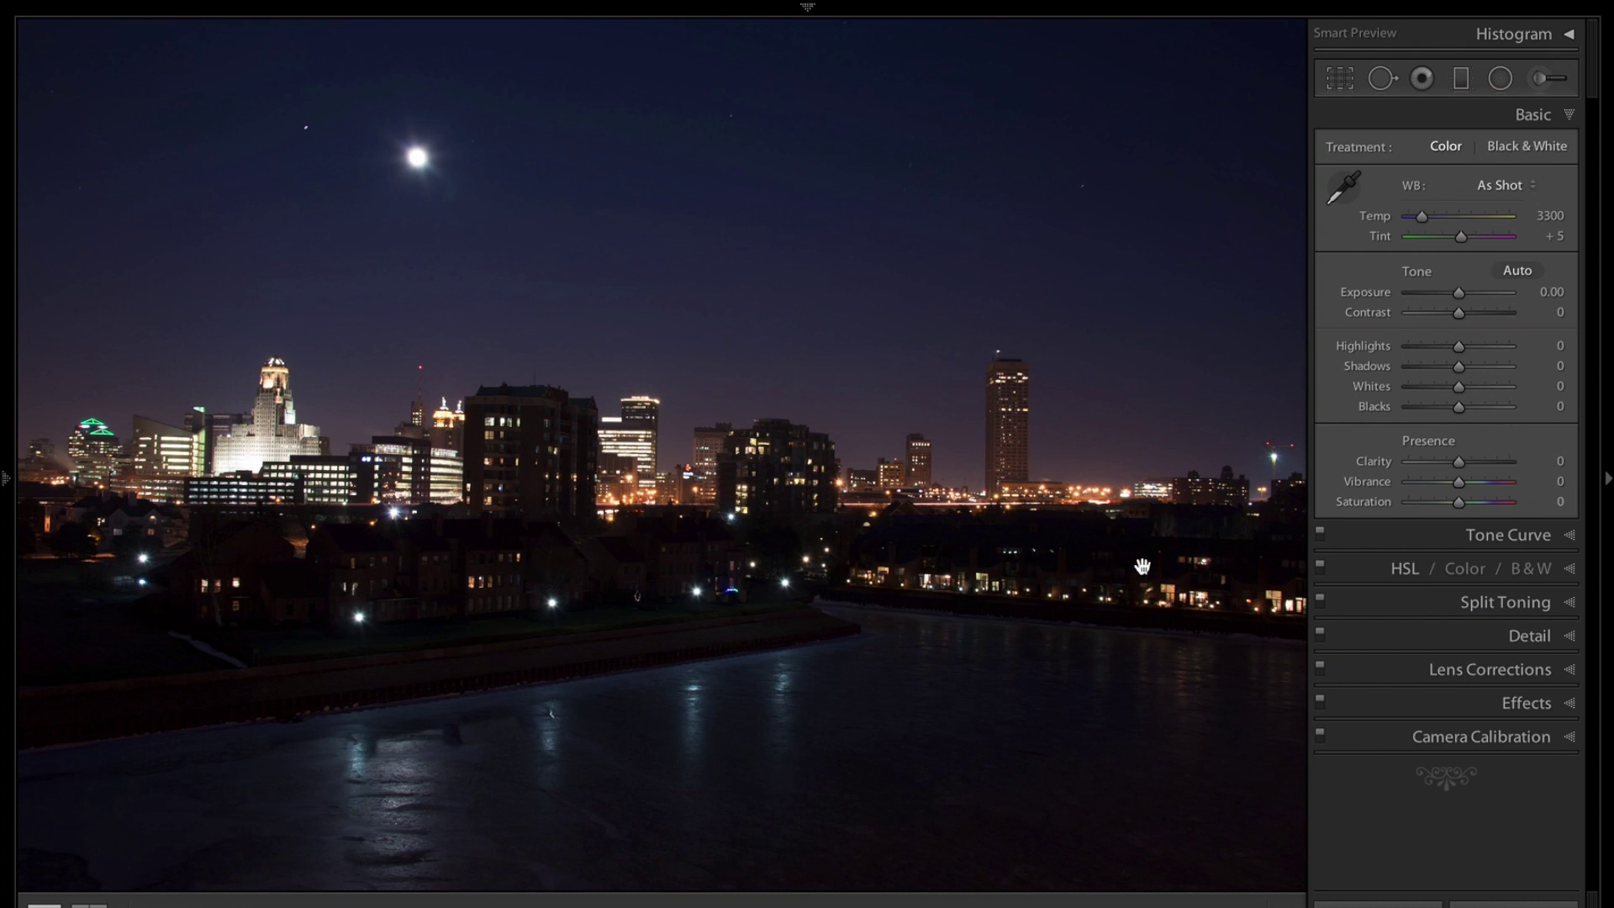
Raise Shadows to +100 to brighten the dark buildings and foreground.
click(1460, 371)
drag(1460, 370, 1501, 372)
drag(1500, 366, 1567, 371)
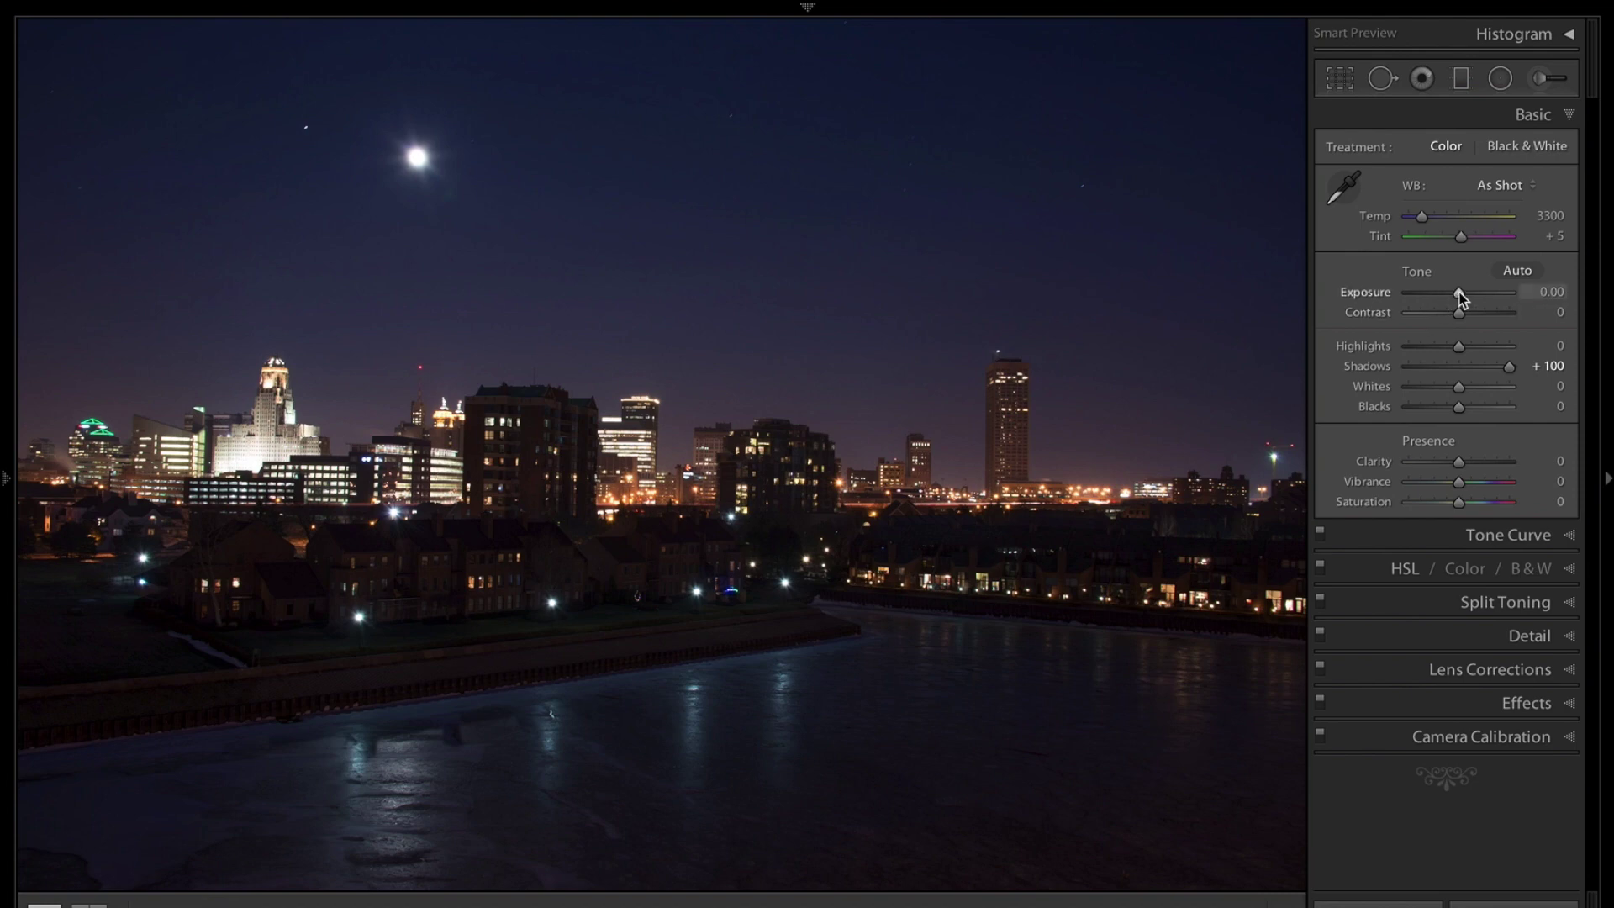
Set Exposure to +1.75 to brighten the whole night scene.
drag(1460, 296, 1477, 296)
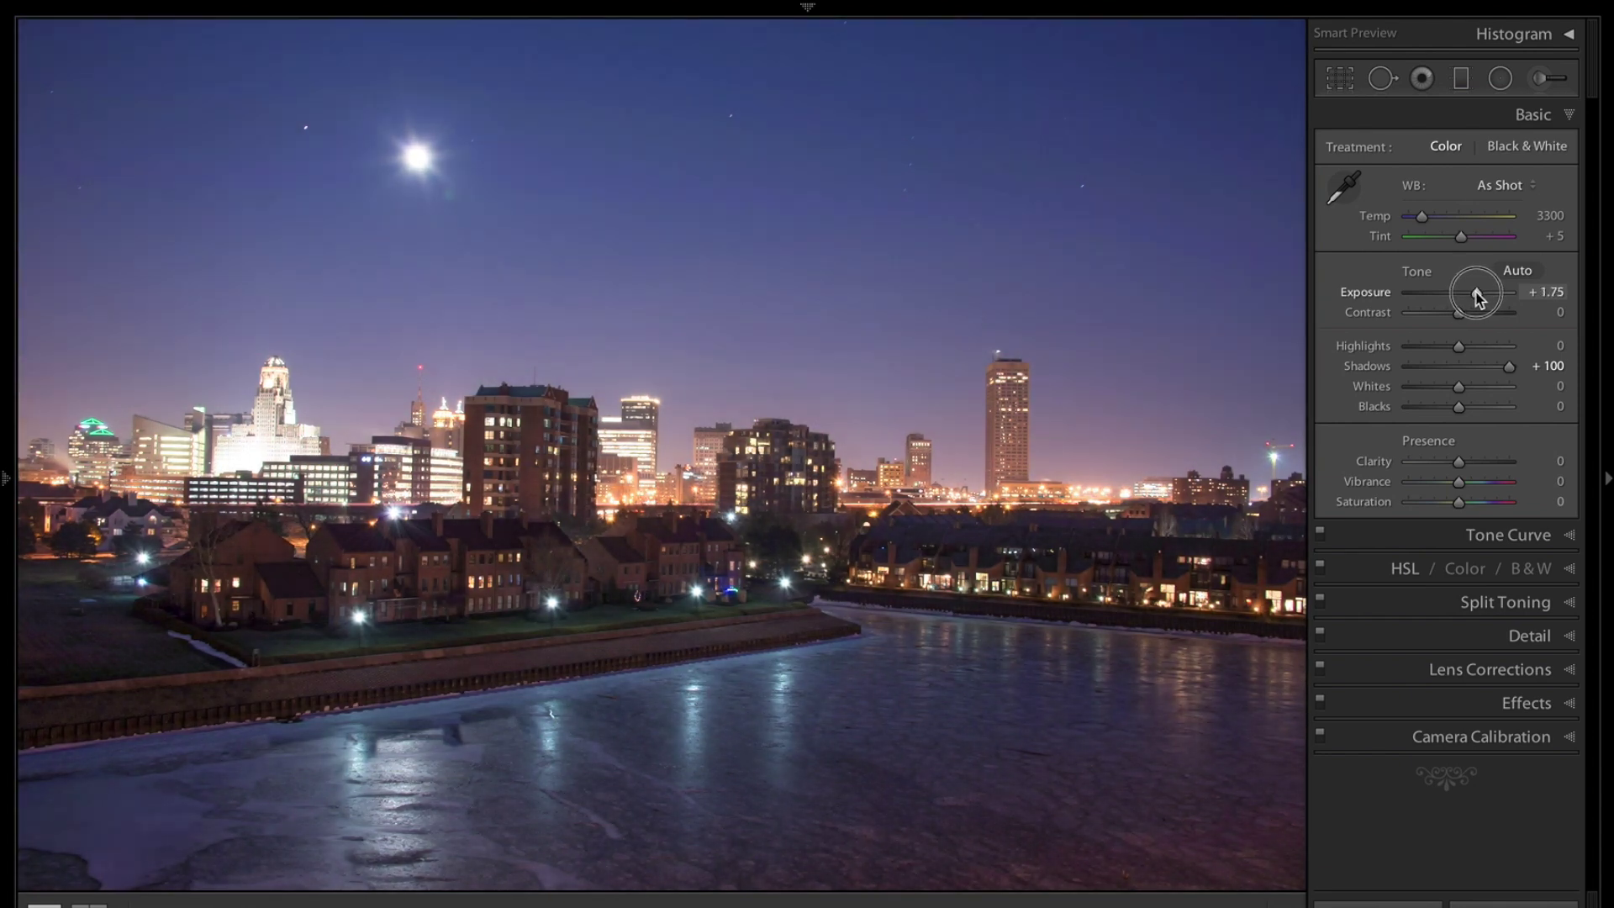
drag(1477, 296, 1477, 295)
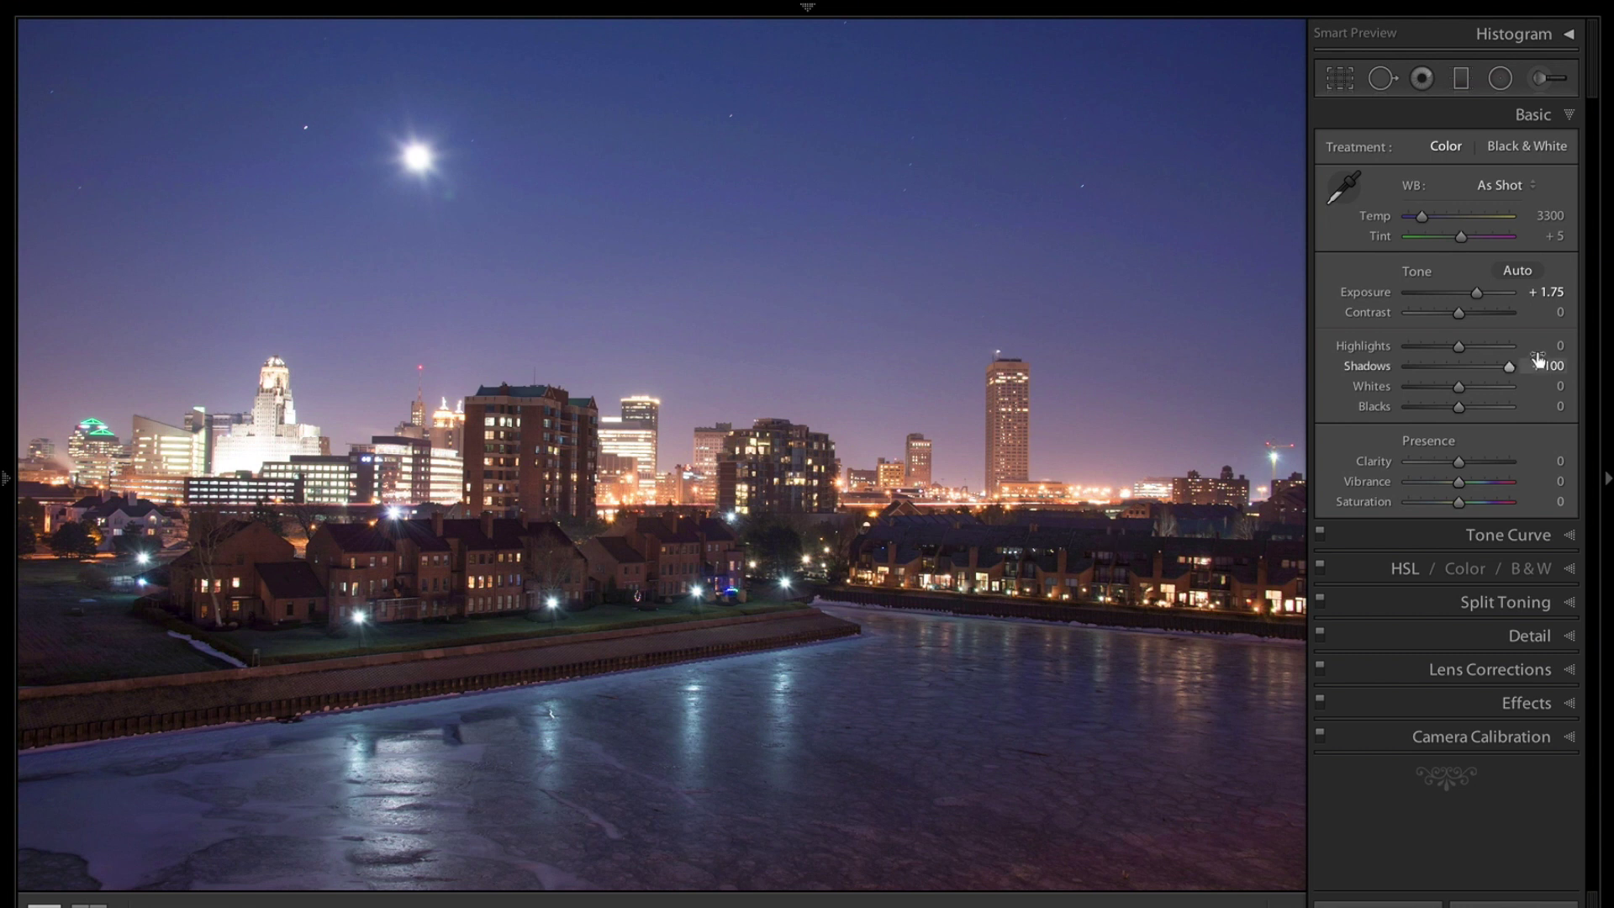
Ease Shadows back to +65 and pull Highlights down to −100.
drag(1511, 370, 1500, 370)
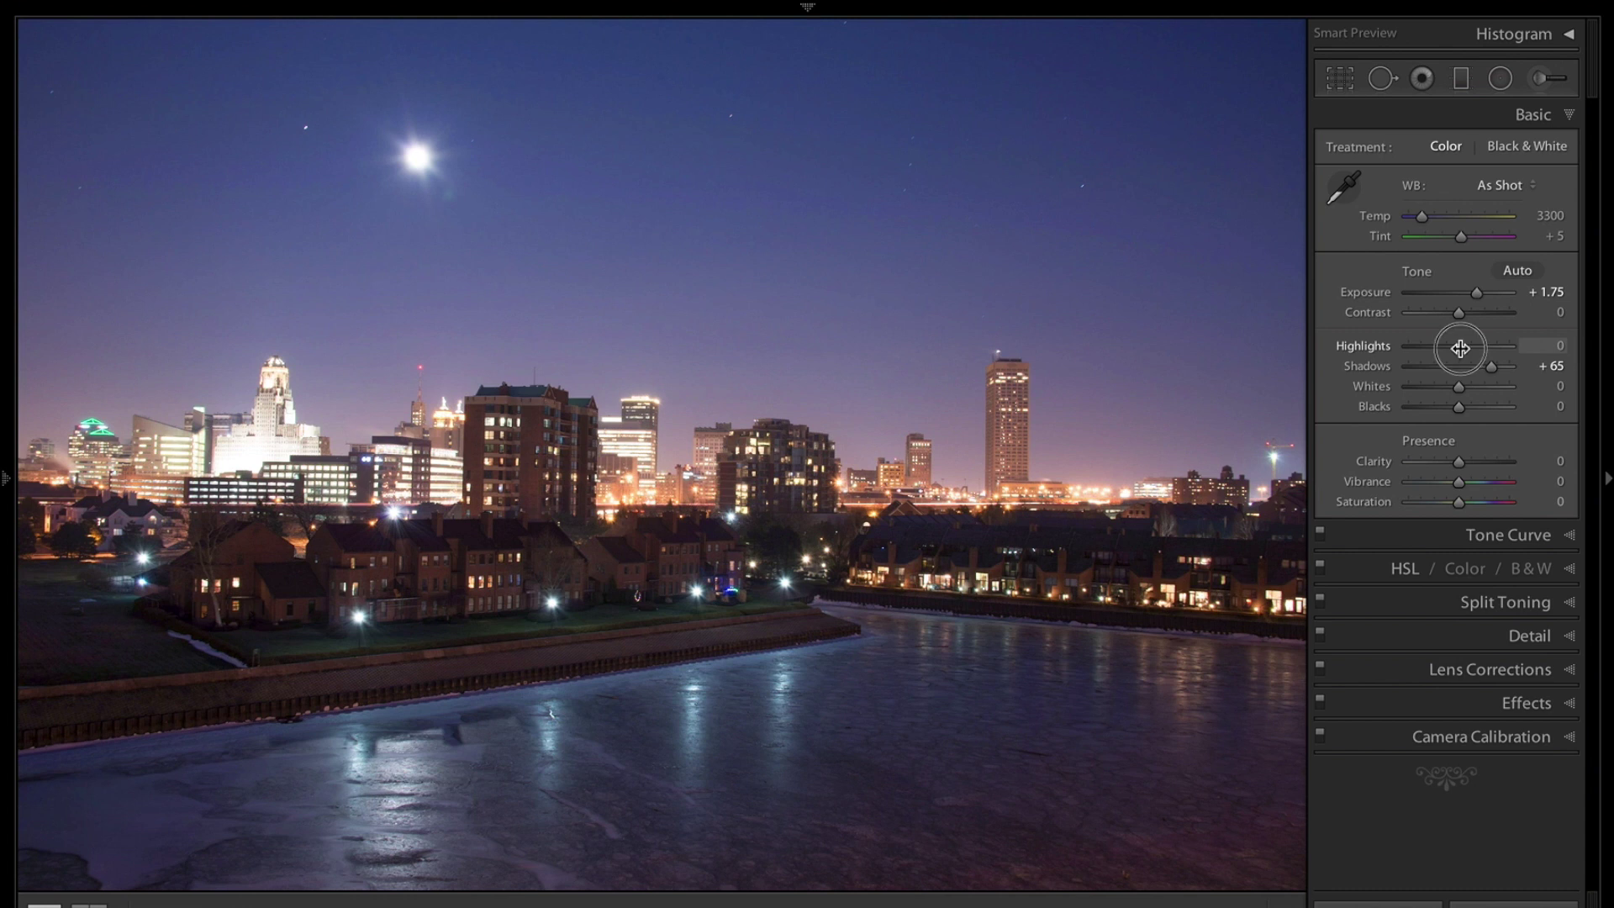
drag(1460, 347, 1455, 346)
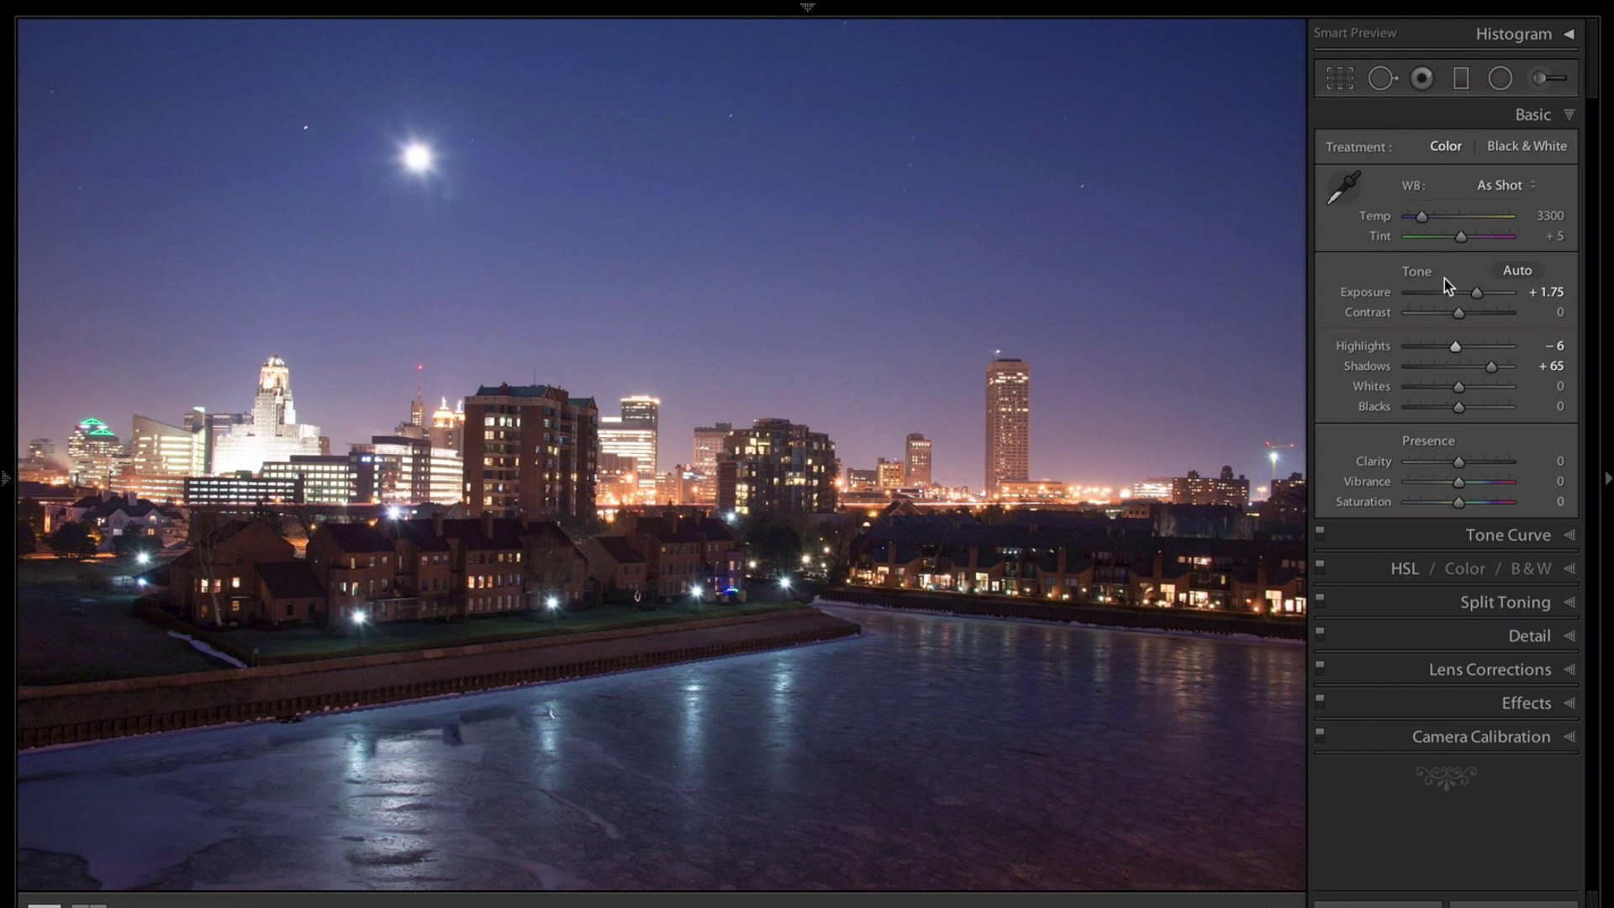
click(1455, 348)
drag(1455, 348, 1403, 349)
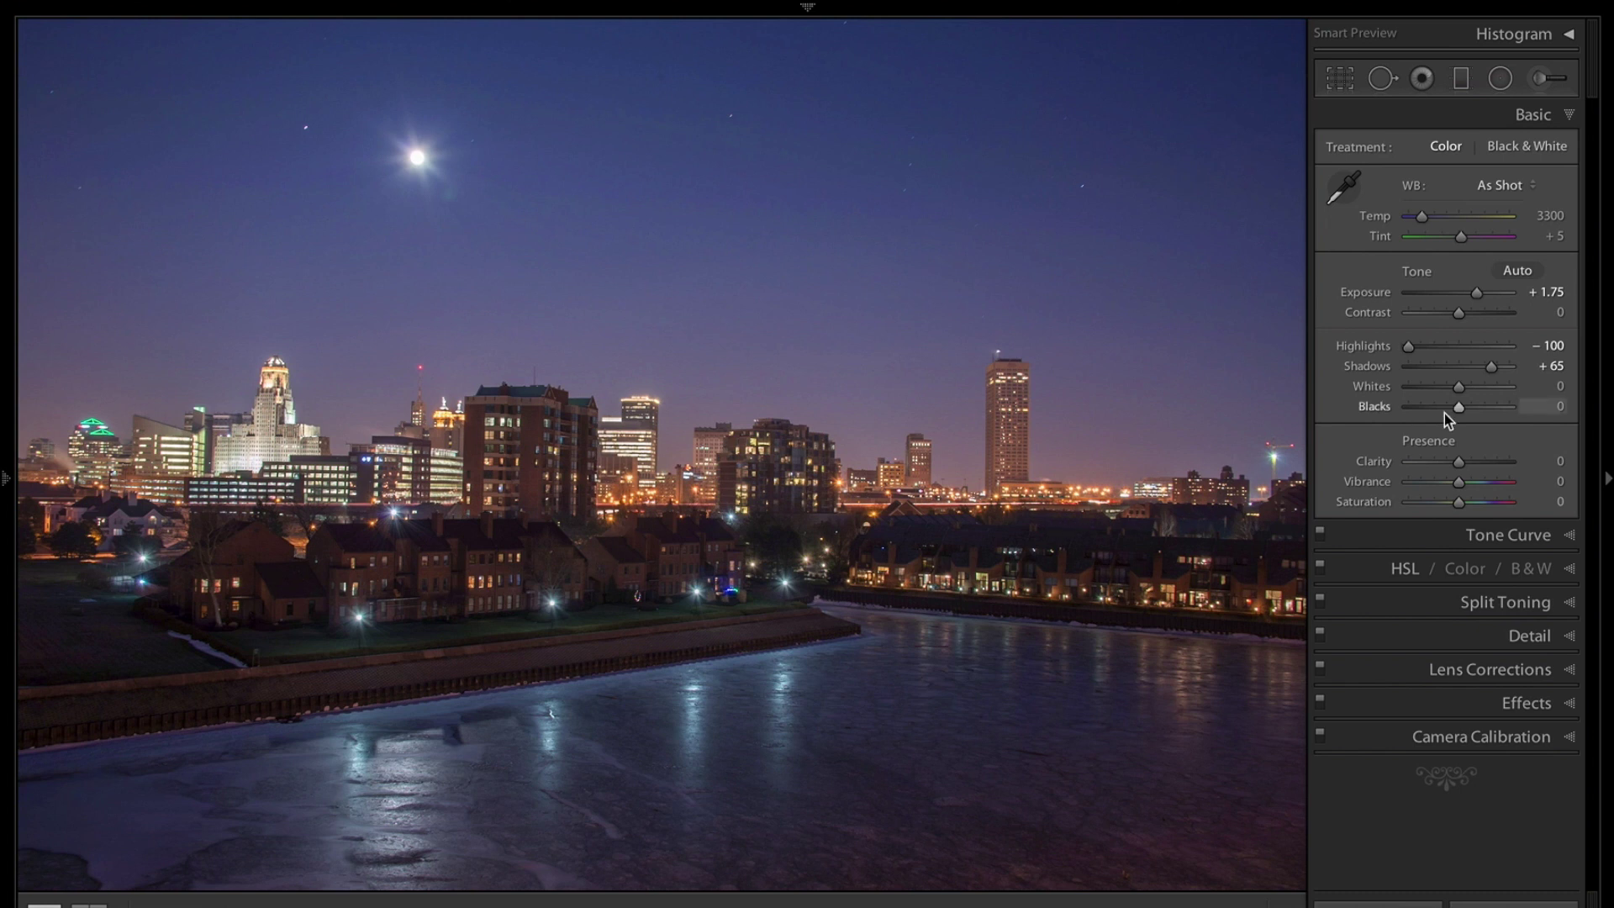
Alt-drag the Blacks slider to preview black clipping, leaving Blacks at 0.
key(alt)
key(alt)
drag(1460, 408, 1461, 411)
key(alt)
Lower Whites to −28 while watching the white clipping preview.
alt+click(1459, 389)
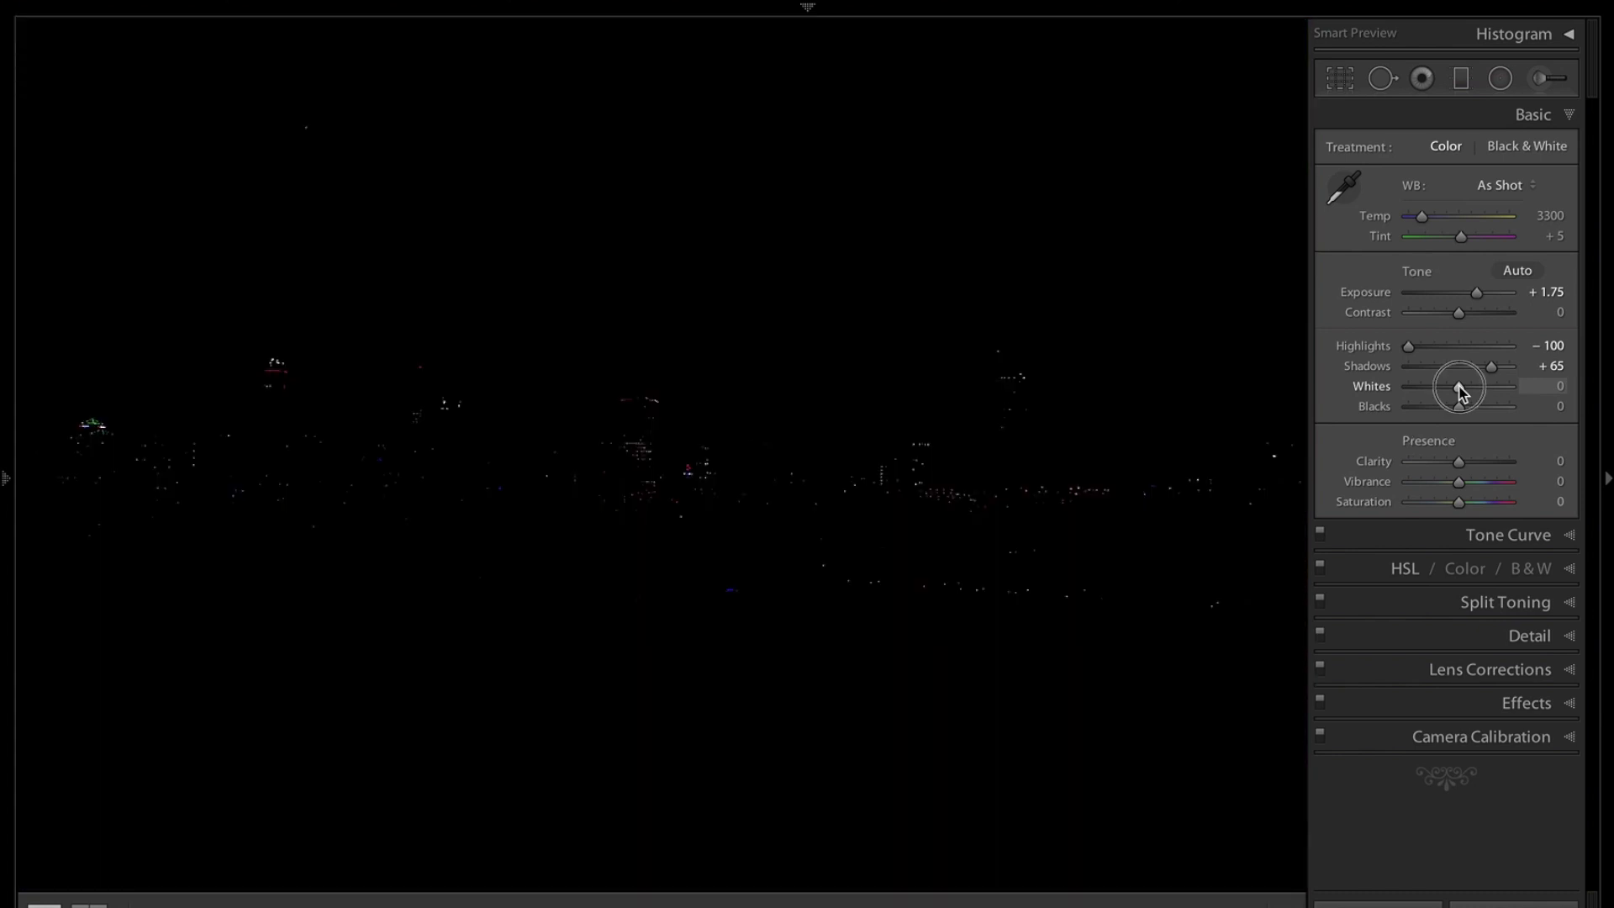
drag(1461, 392, 1442, 390)
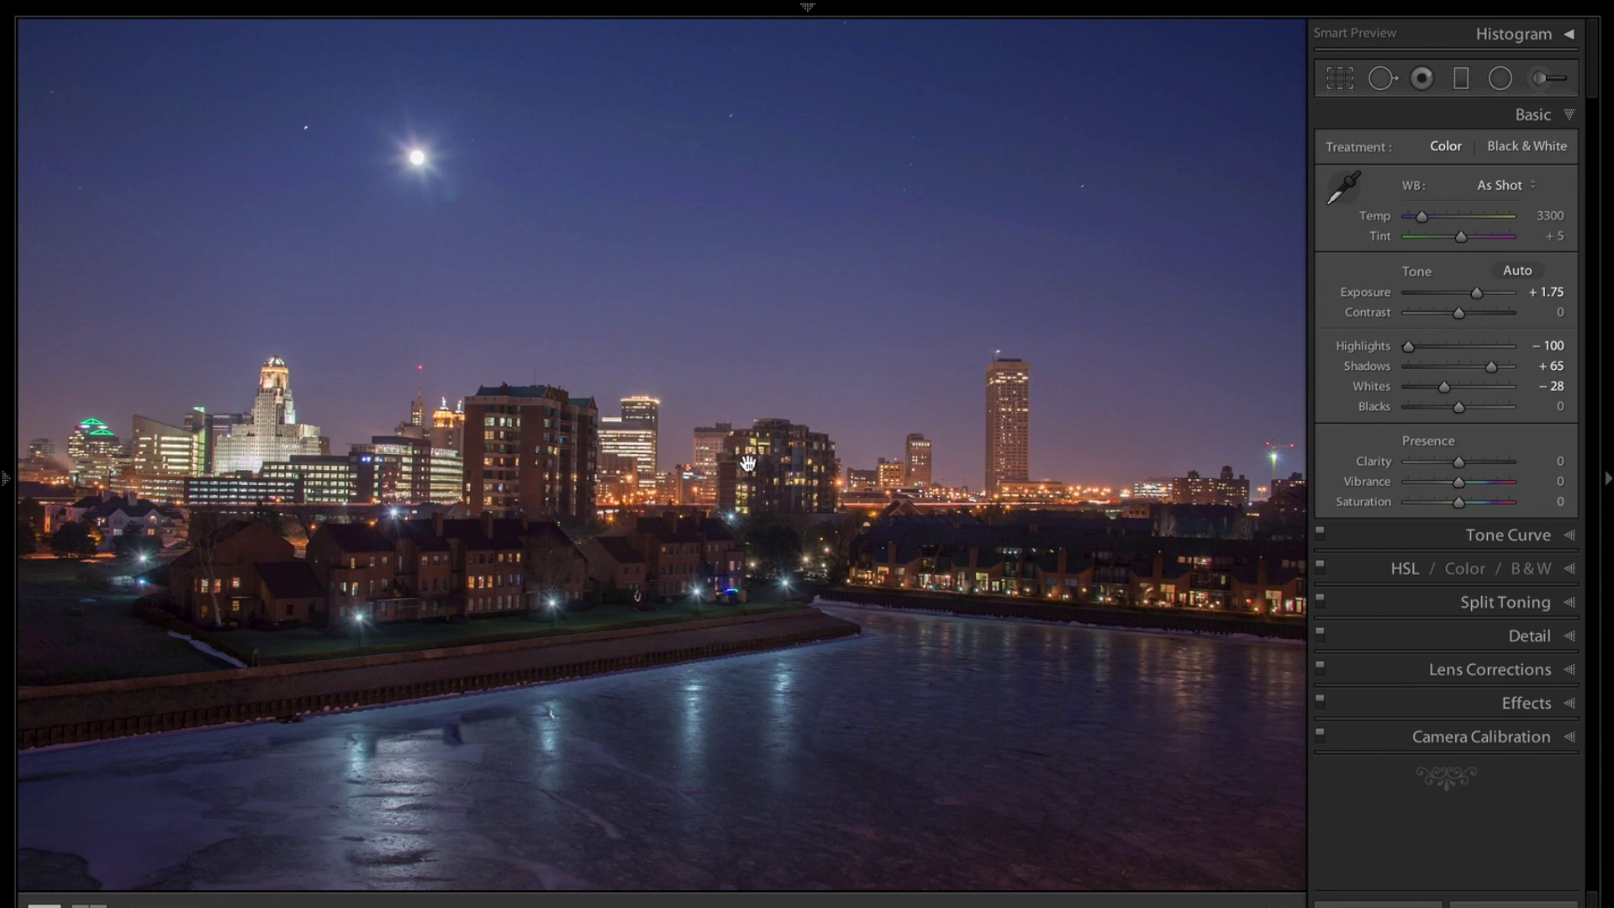
Set Clarity to +54 and Vibrance to +44 in the Presence section.
mouse_move(10, 500)
drag(1460, 461, 1486, 465)
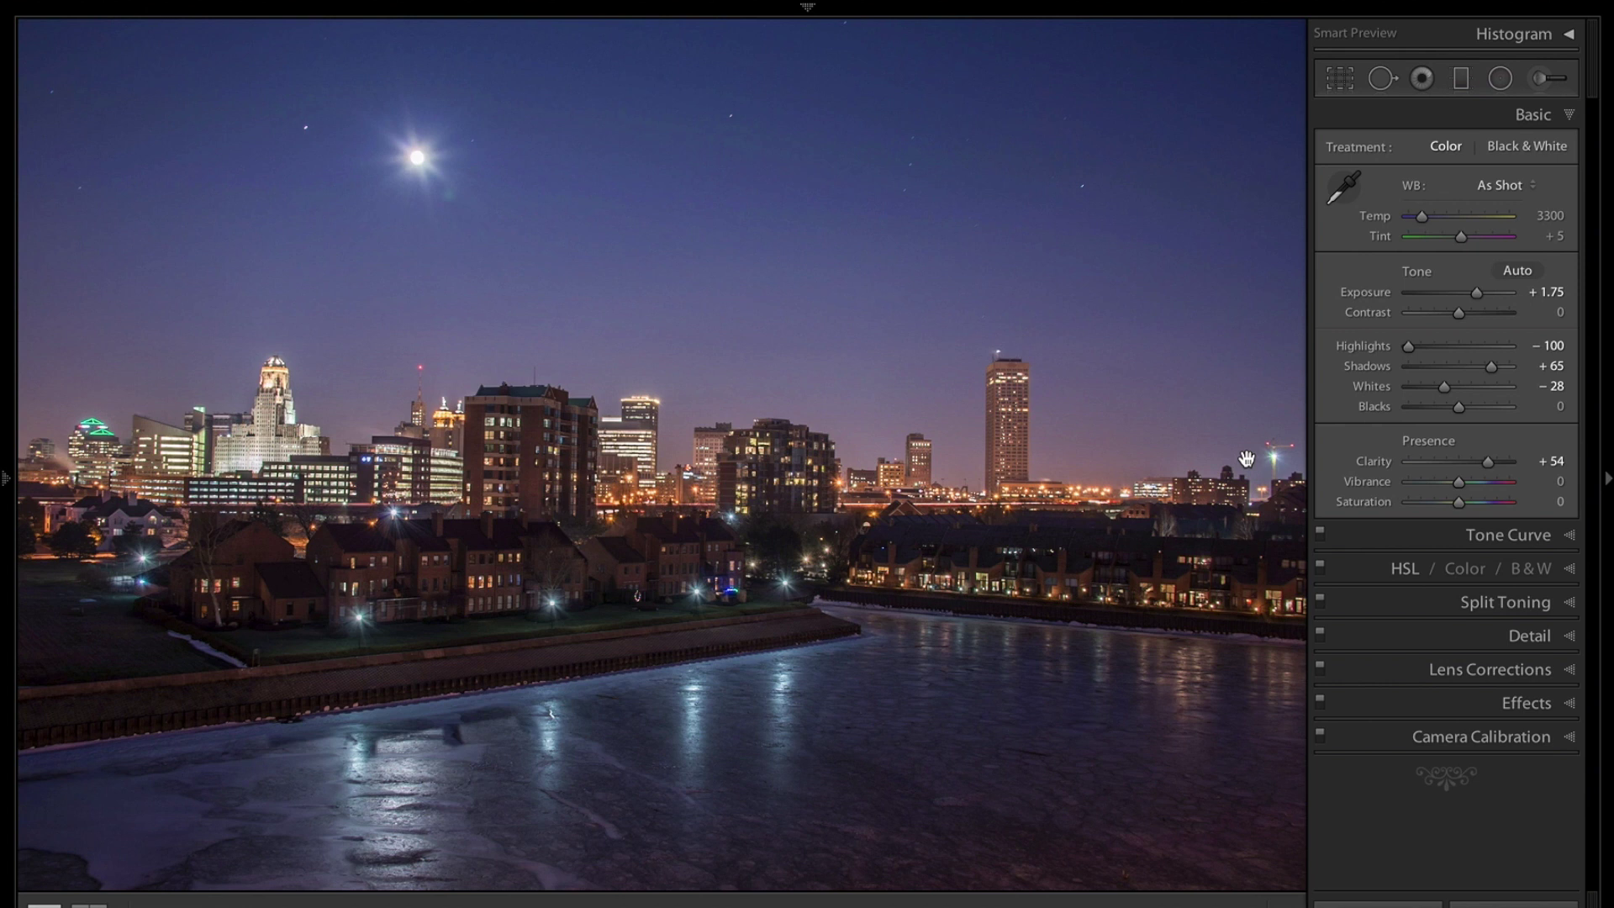
drag(1461, 487, 1482, 487)
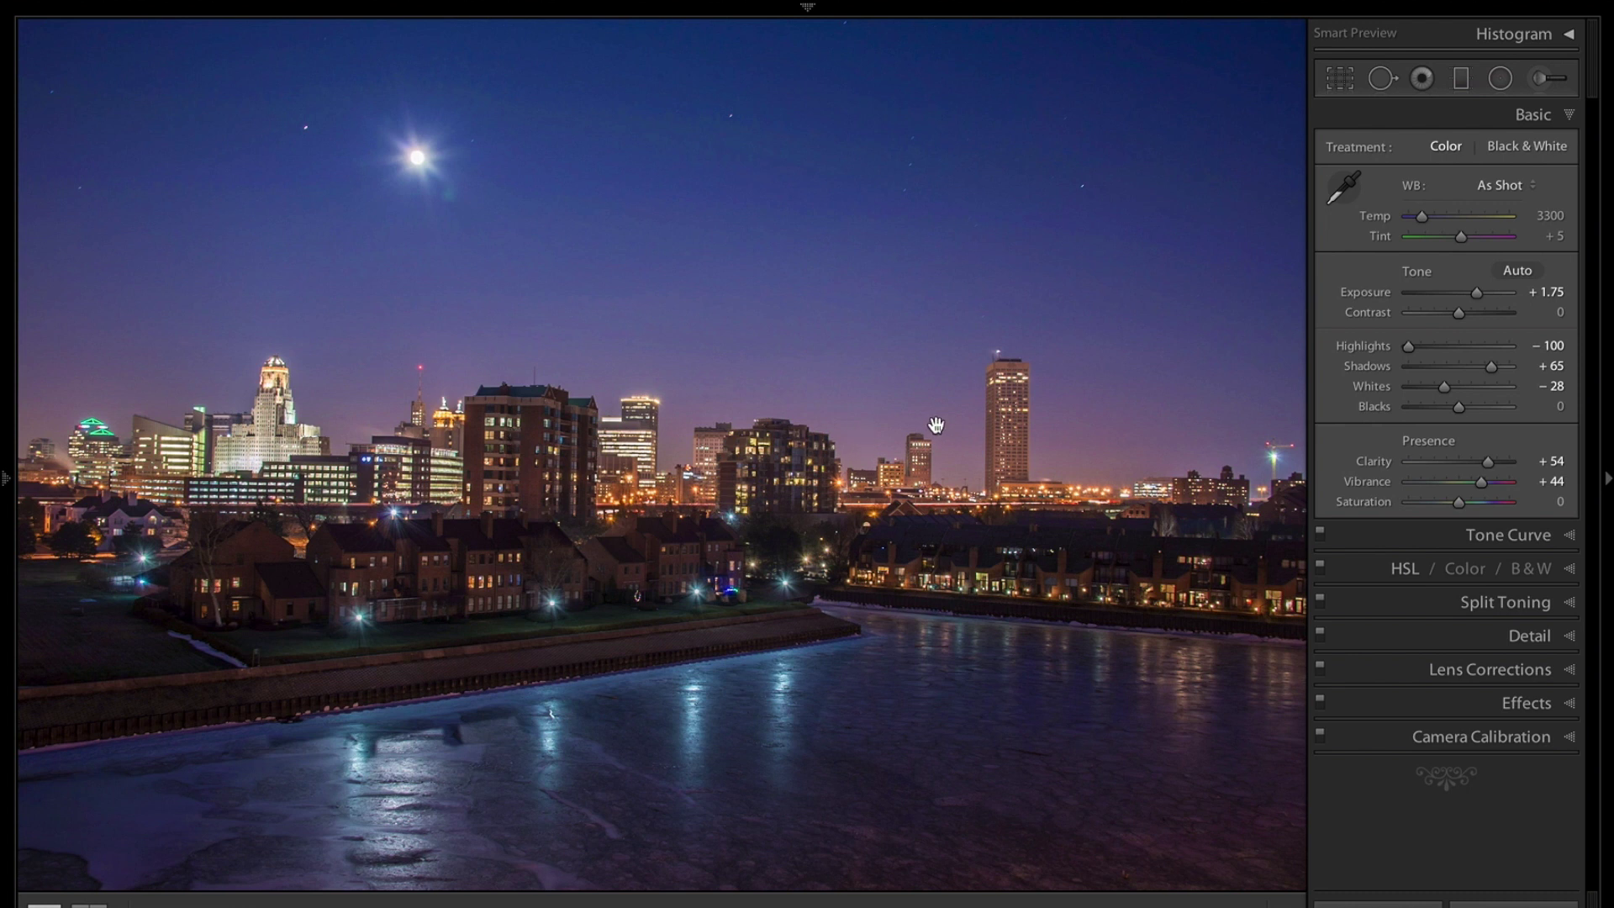
Nudge the Contrast slider up and settle it at +15.
drag(1459, 314, 1470, 316)
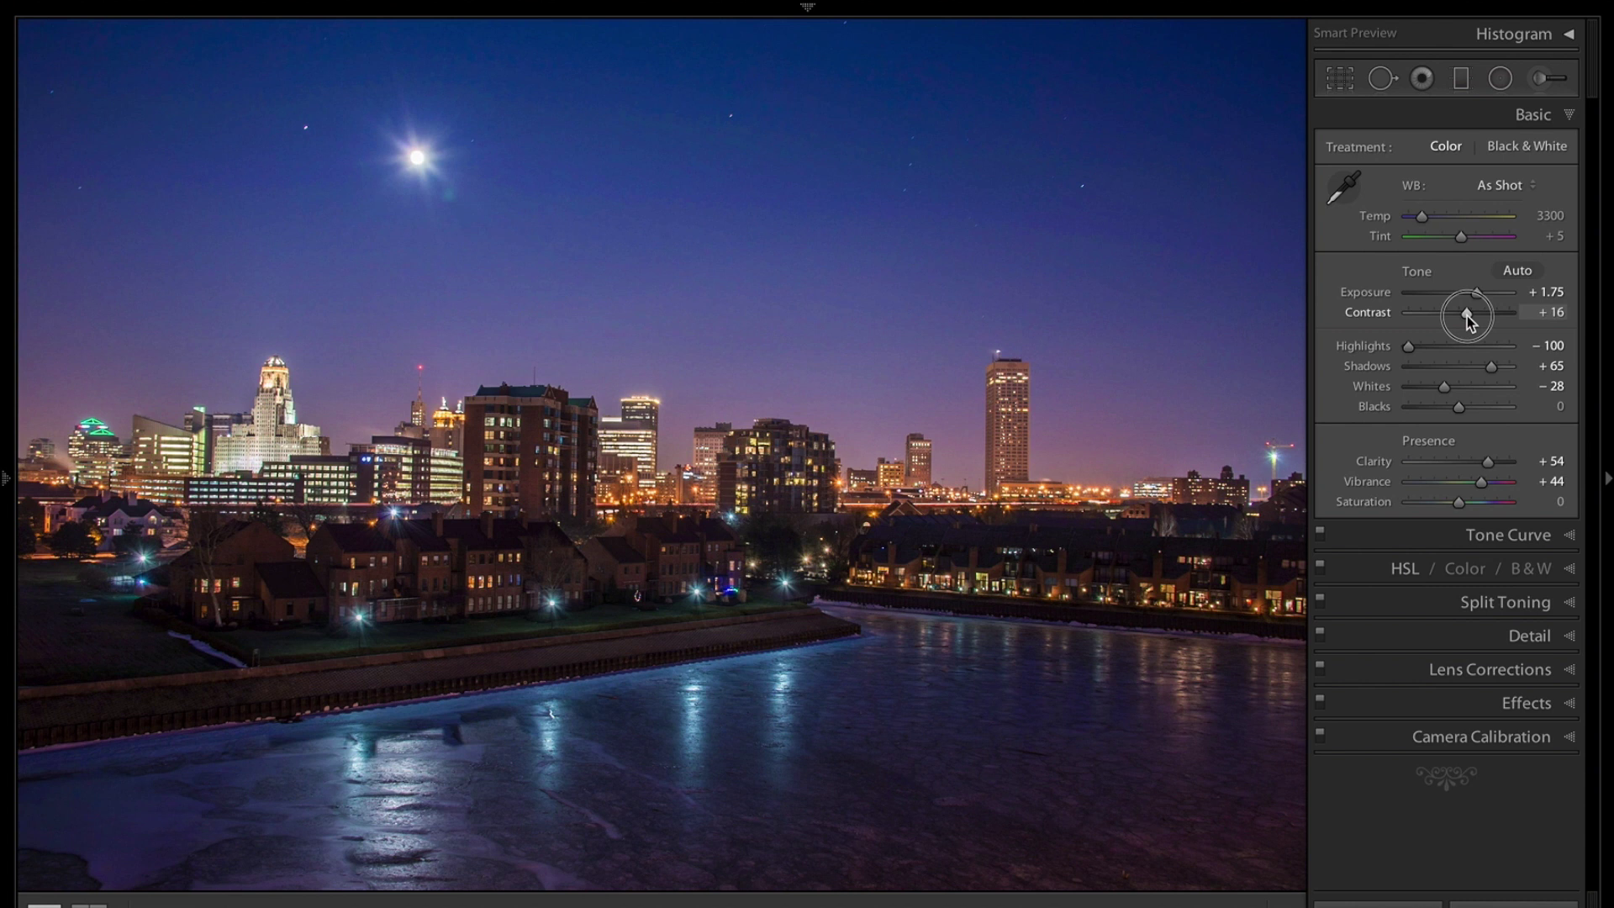
drag(1466, 315, 1466, 315)
Collapse the Basic panel so only the adjustment panel headers remain.
click(1572, 116)
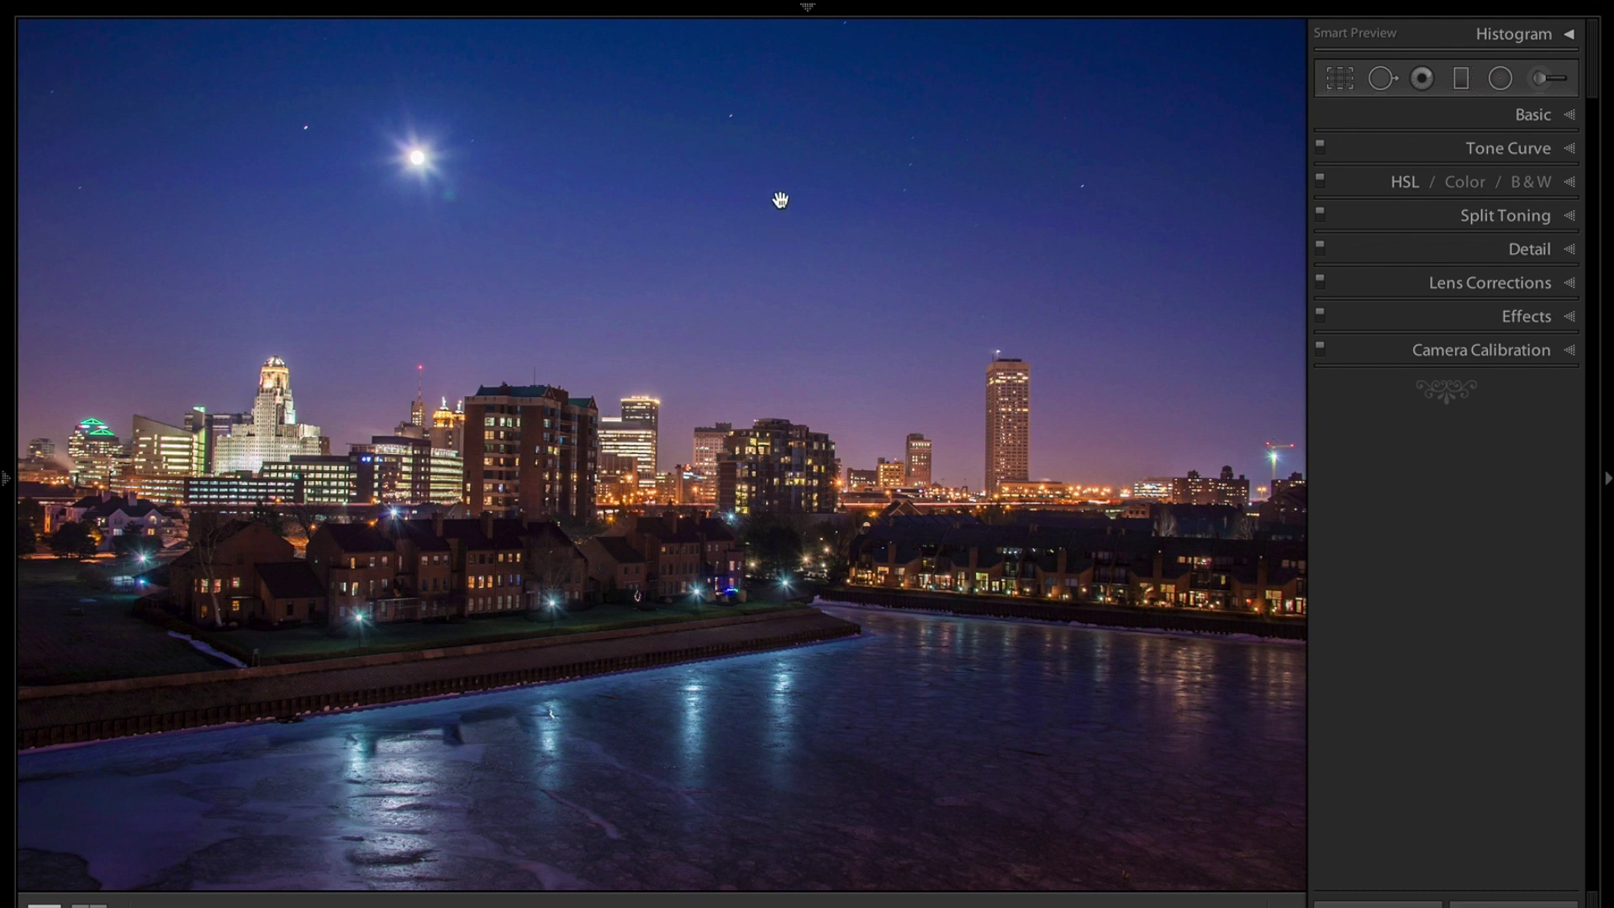
Drag a graduated filter down from the sky's top at −1.00 exposure, then close the tool.
click(1462, 79)
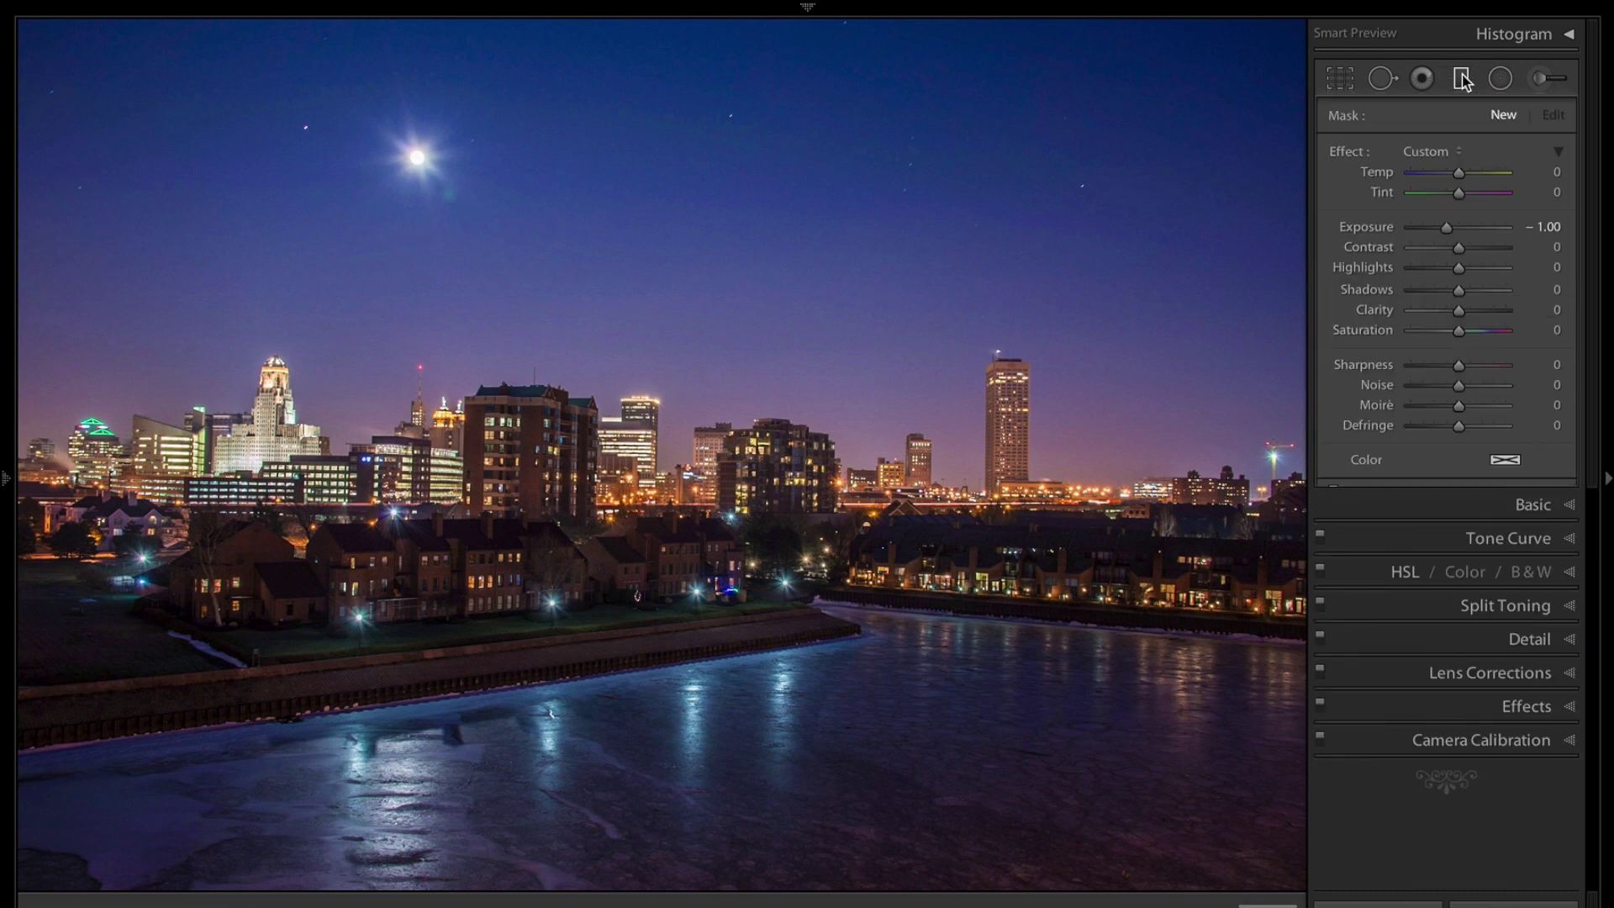
click(1452, 235)
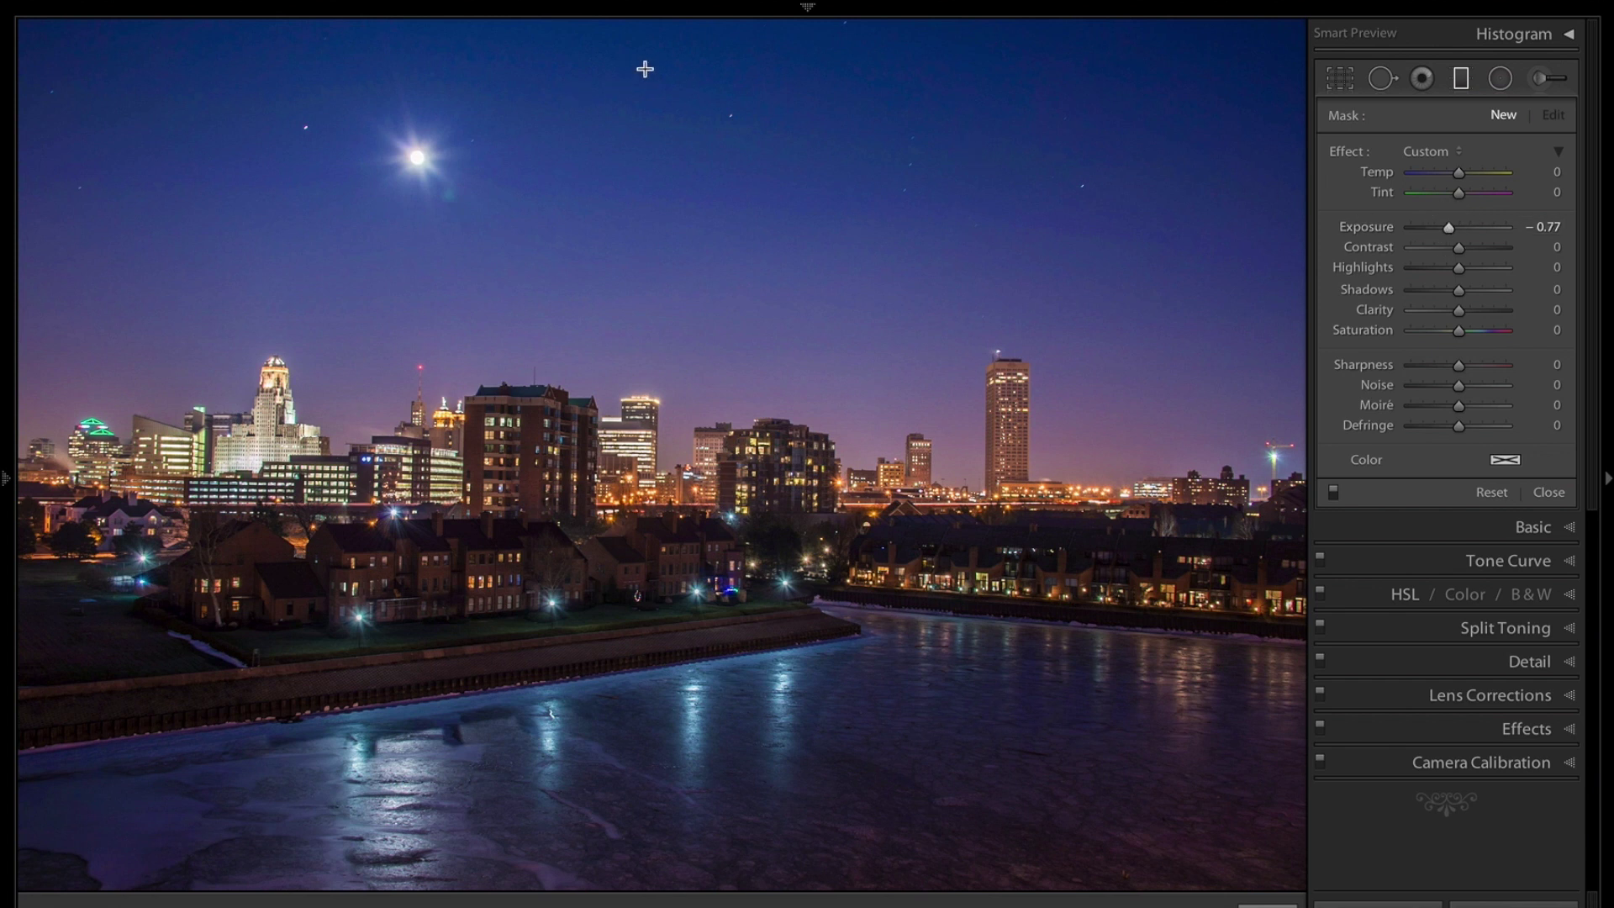
drag(645, 69, 645, 691)
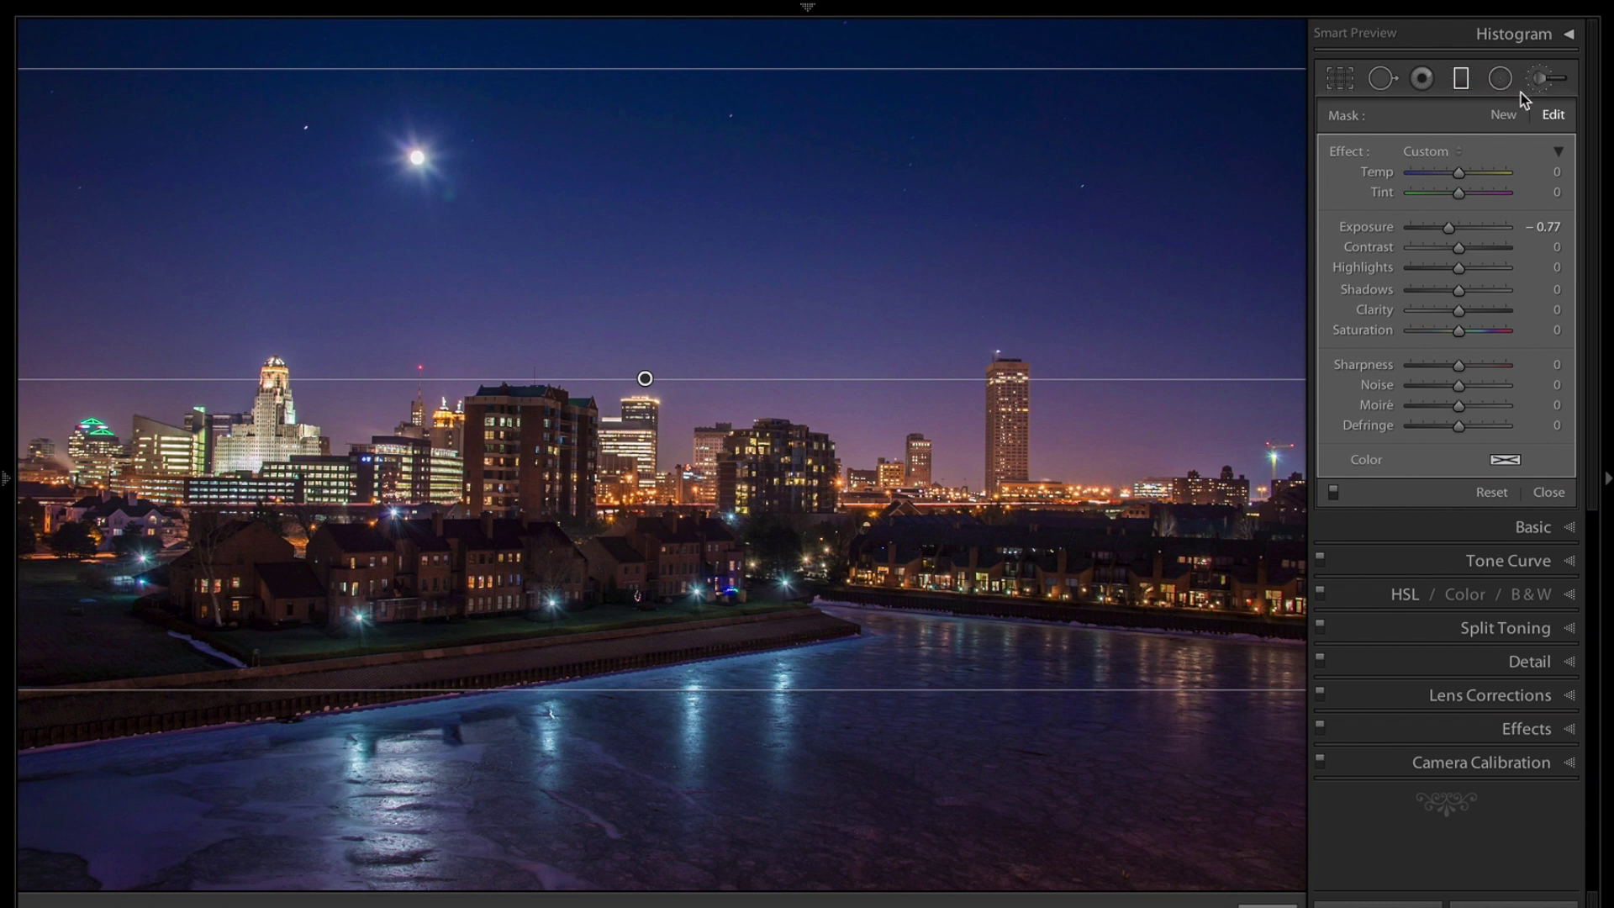
drag(1450, 227, 1446, 227)
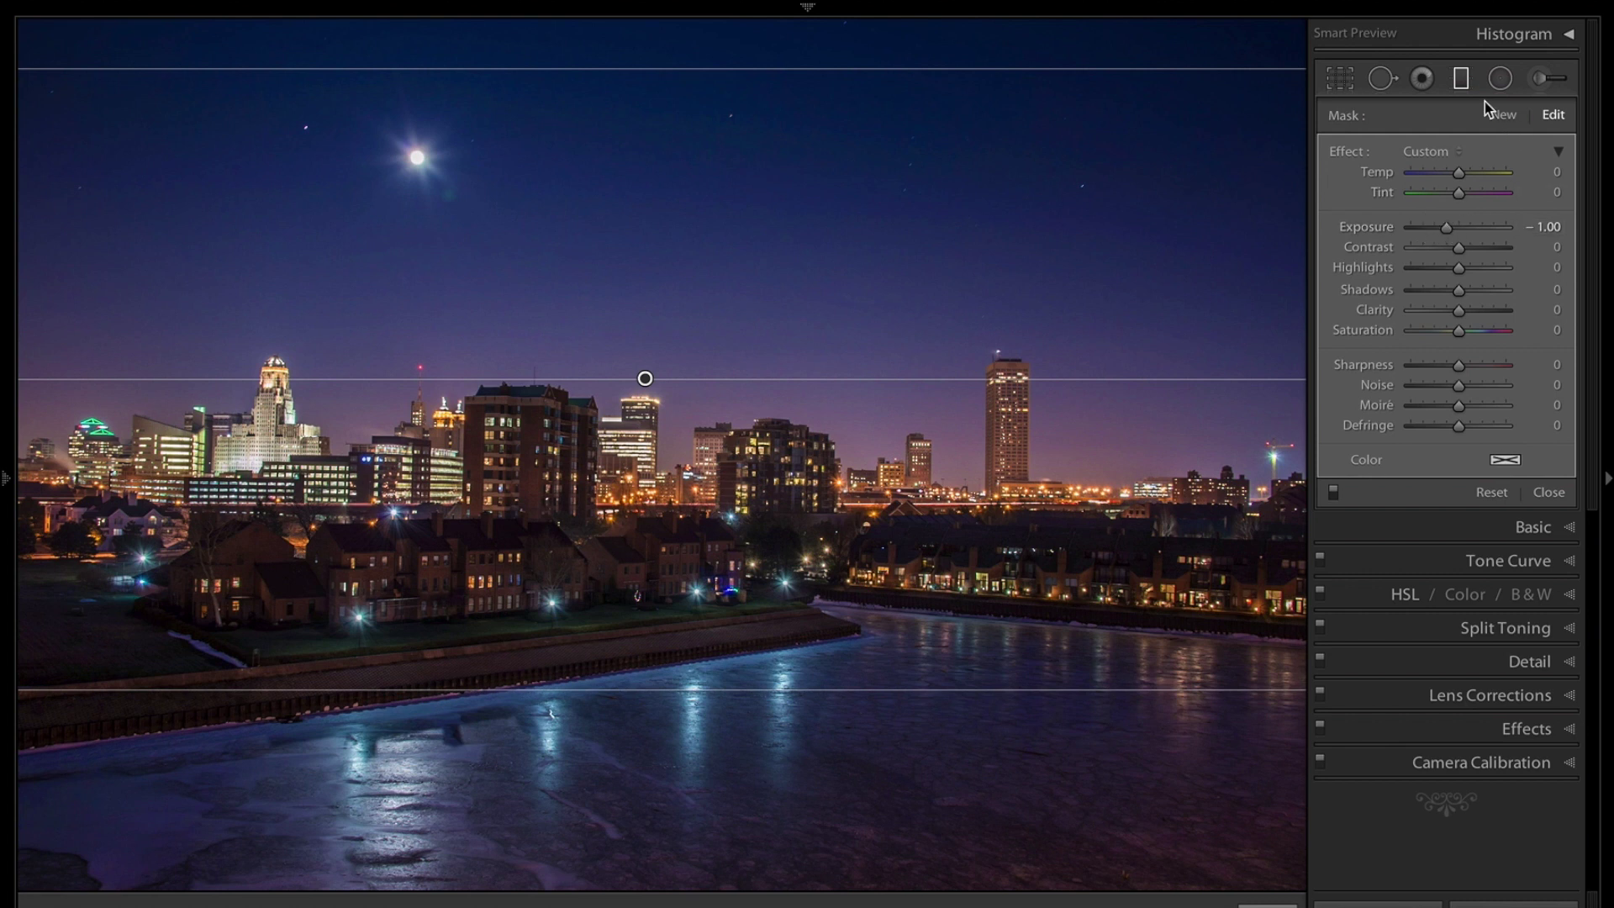
click(1461, 80)
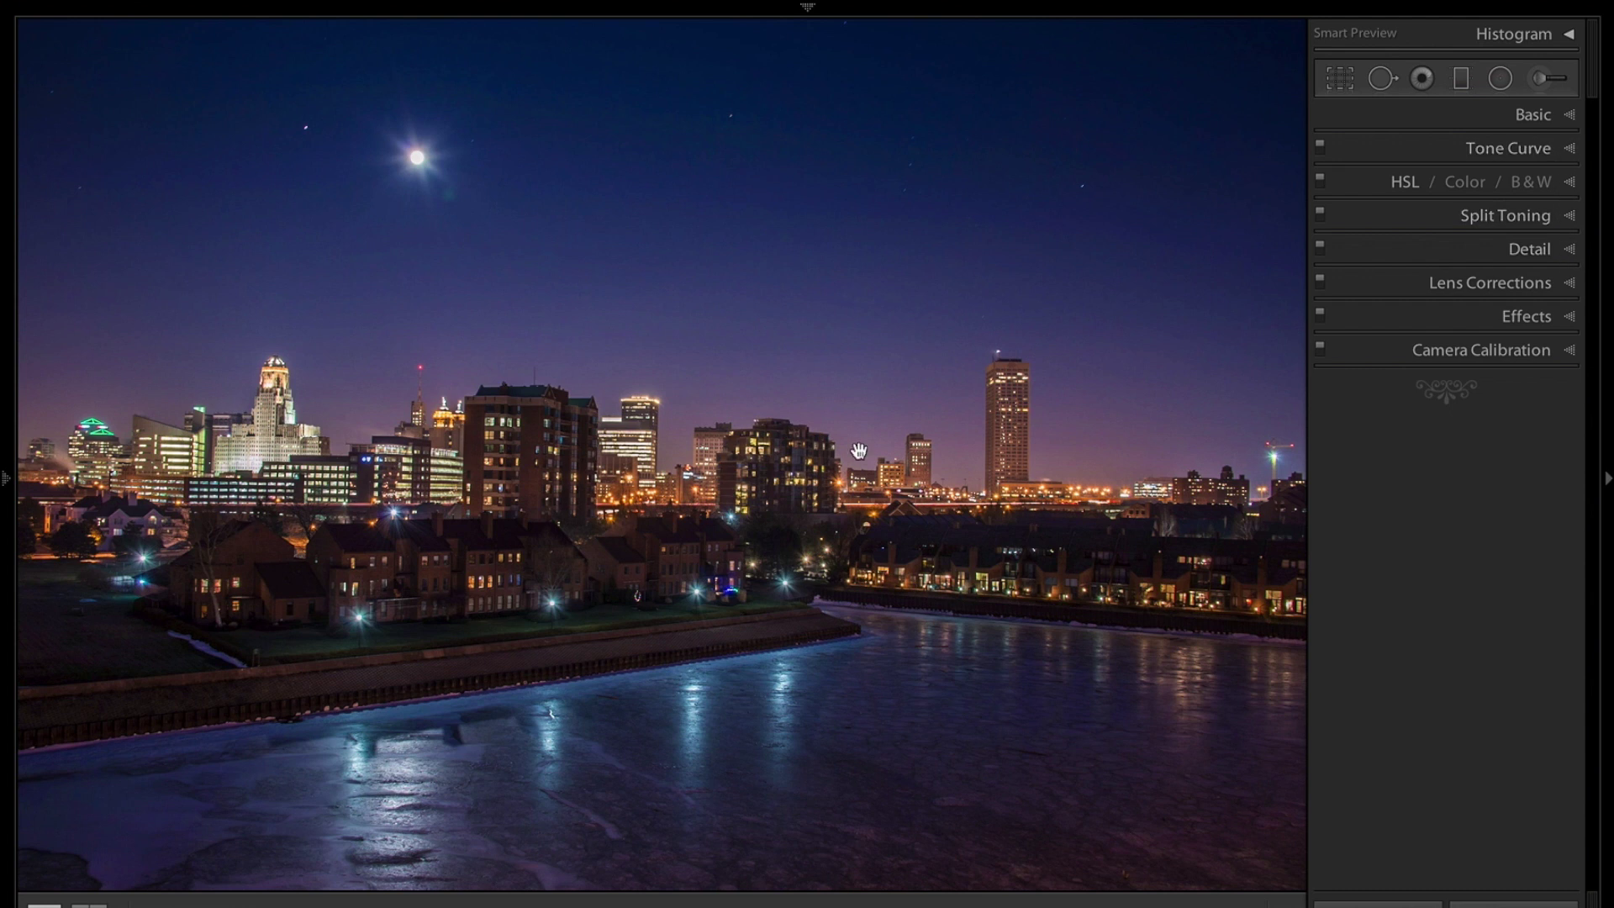
In the Detail panel, set Sharpening Amount 72 and Luminance noise reduction 44, checking zoomed in.
click(1567, 251)
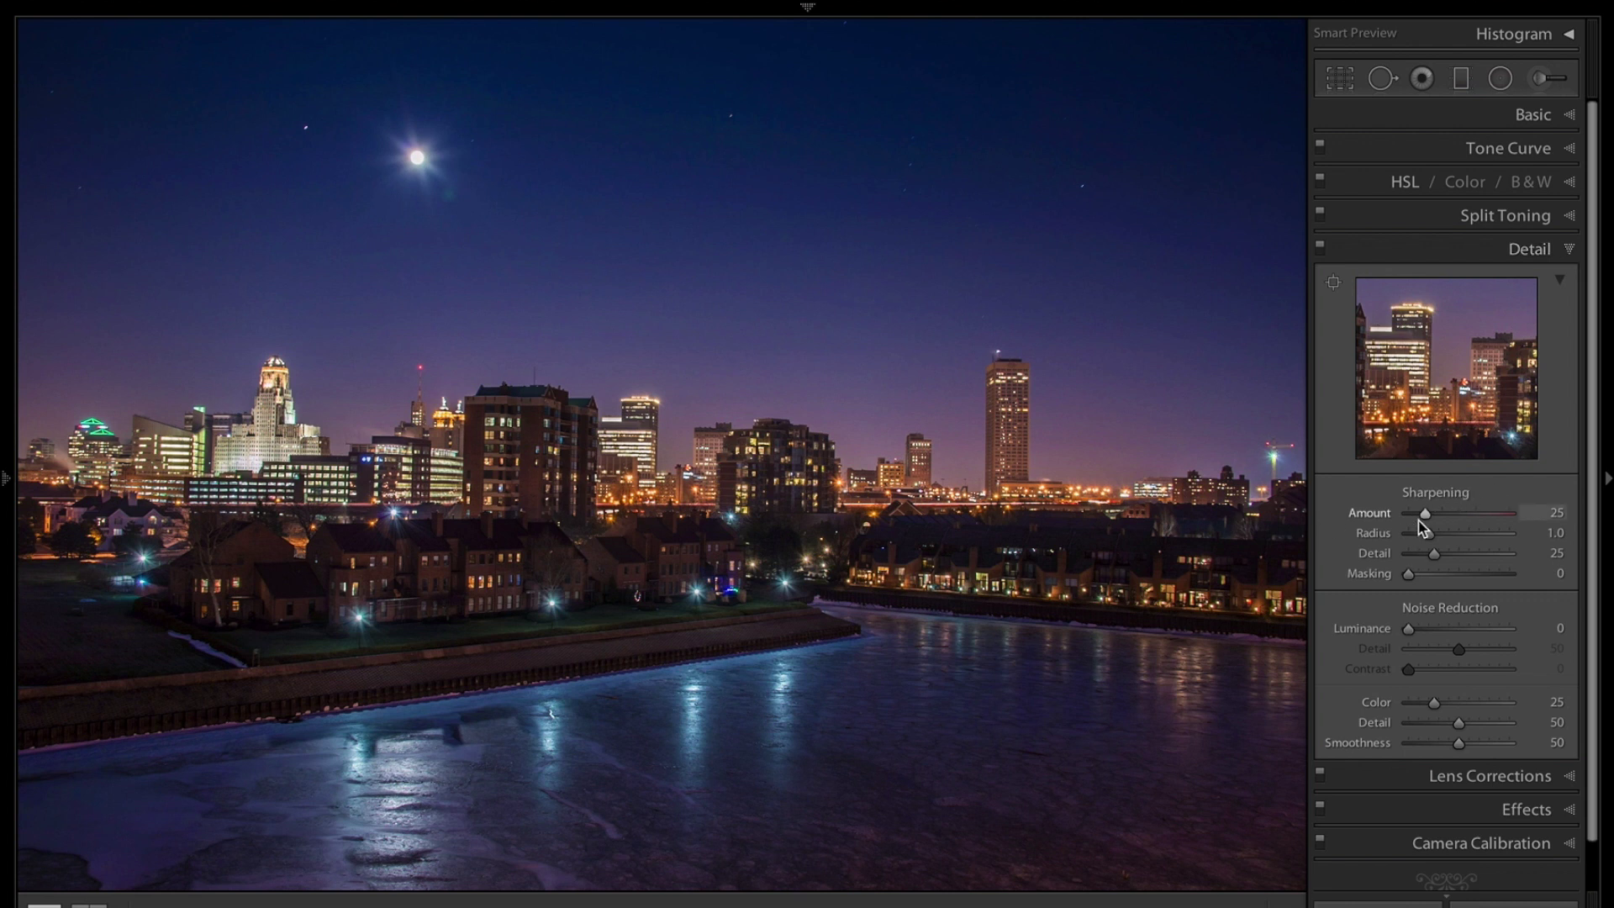
drag(1427, 516, 1457, 515)
drag(1413, 628, 1453, 629)
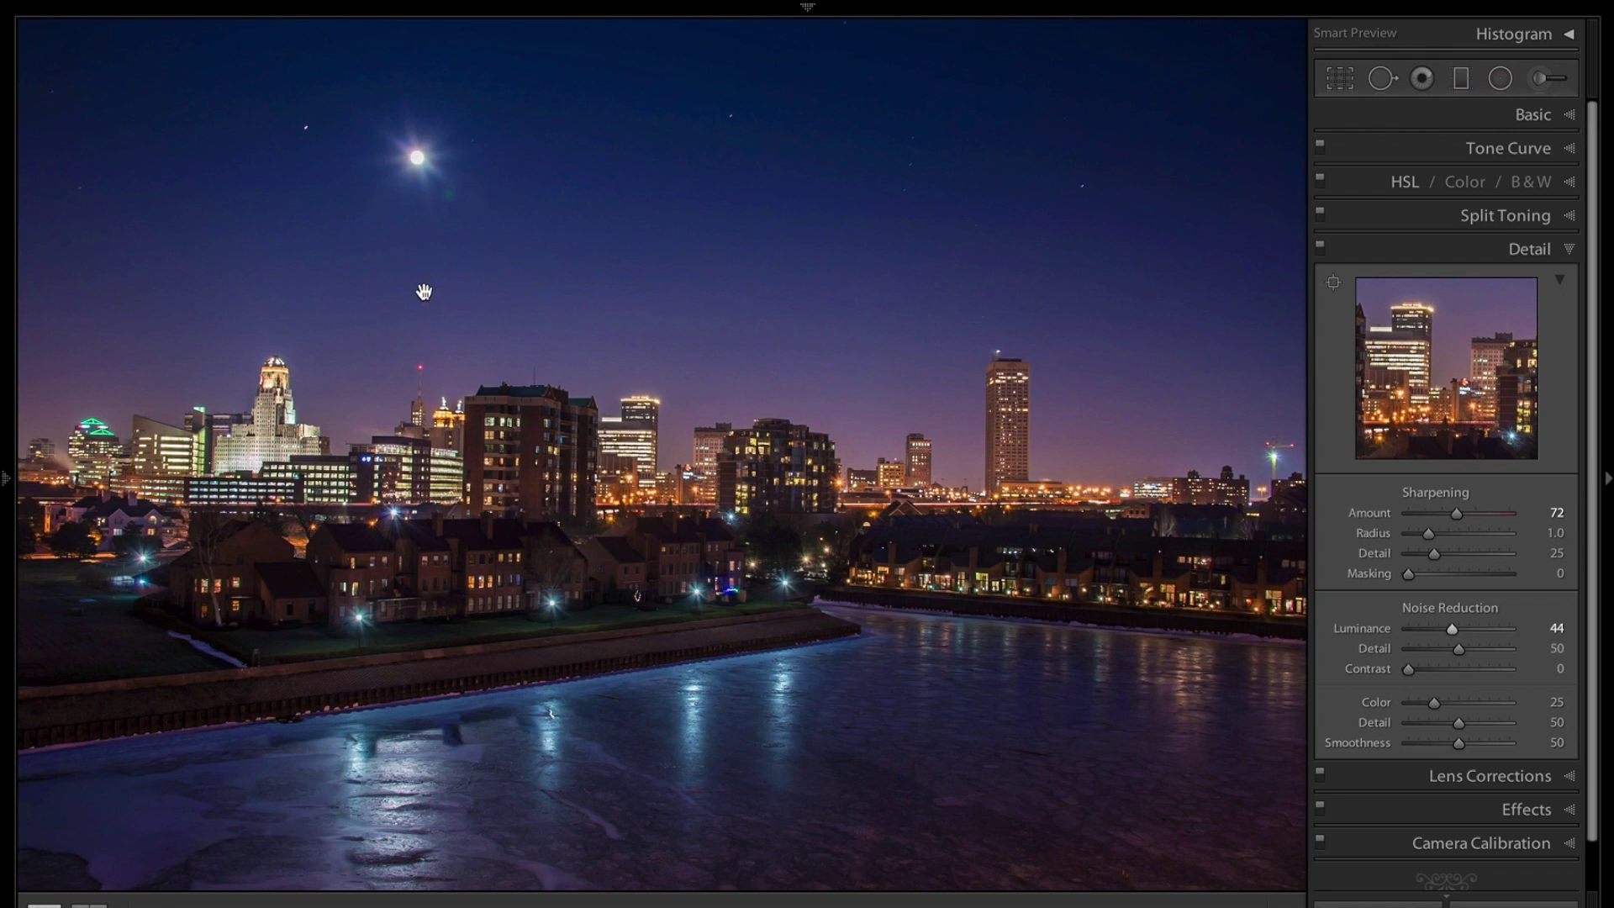
click(552, 286)
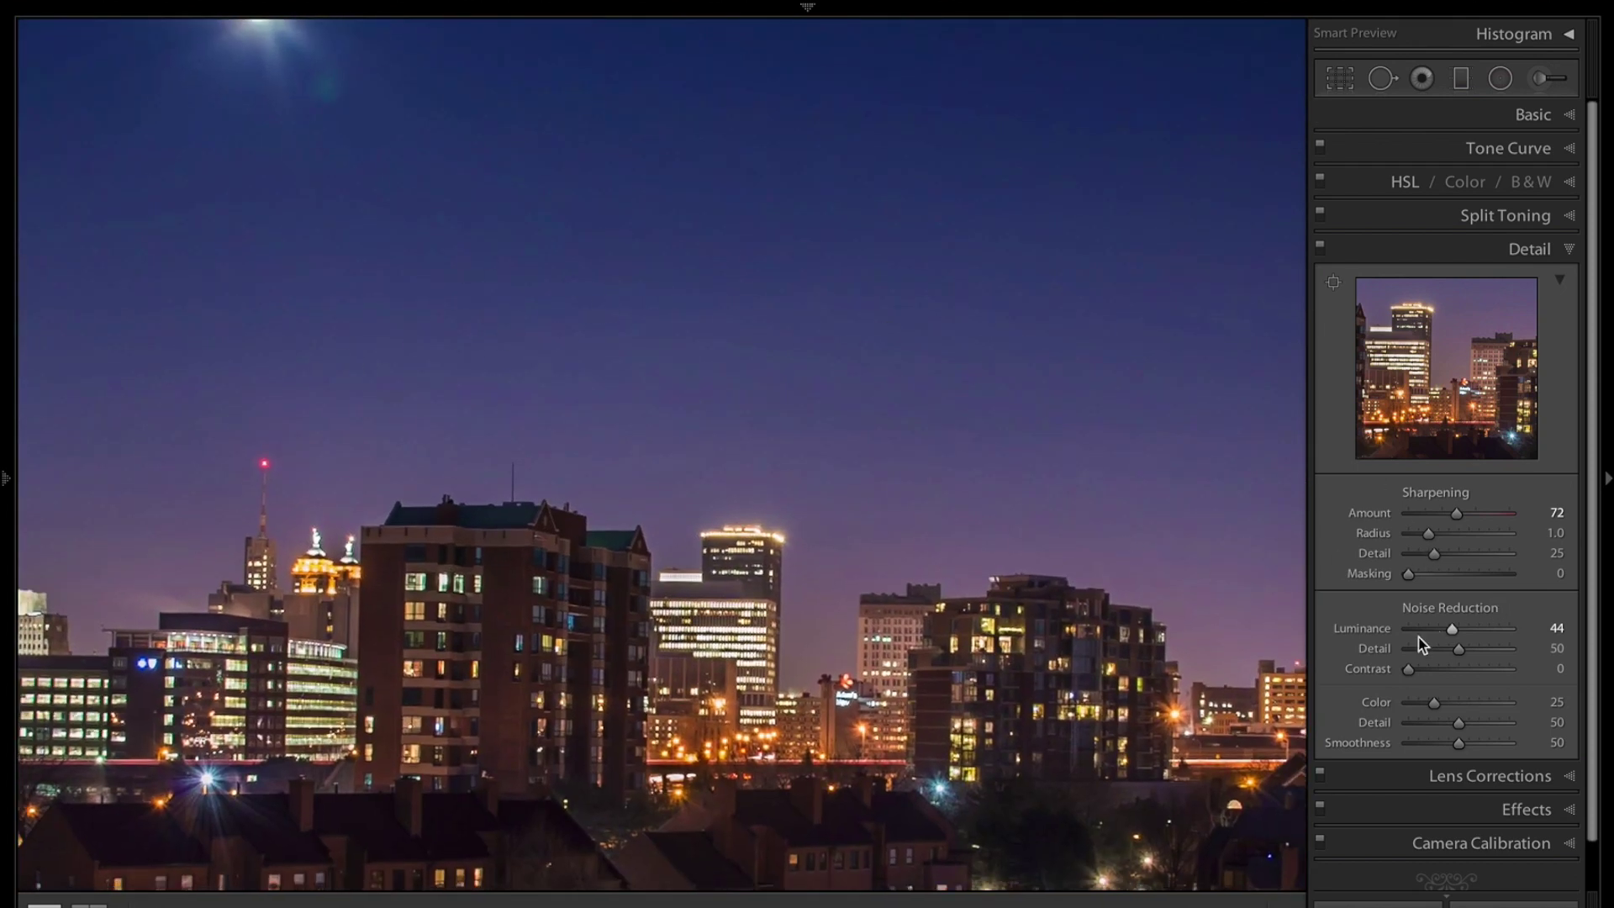
click(891, 398)
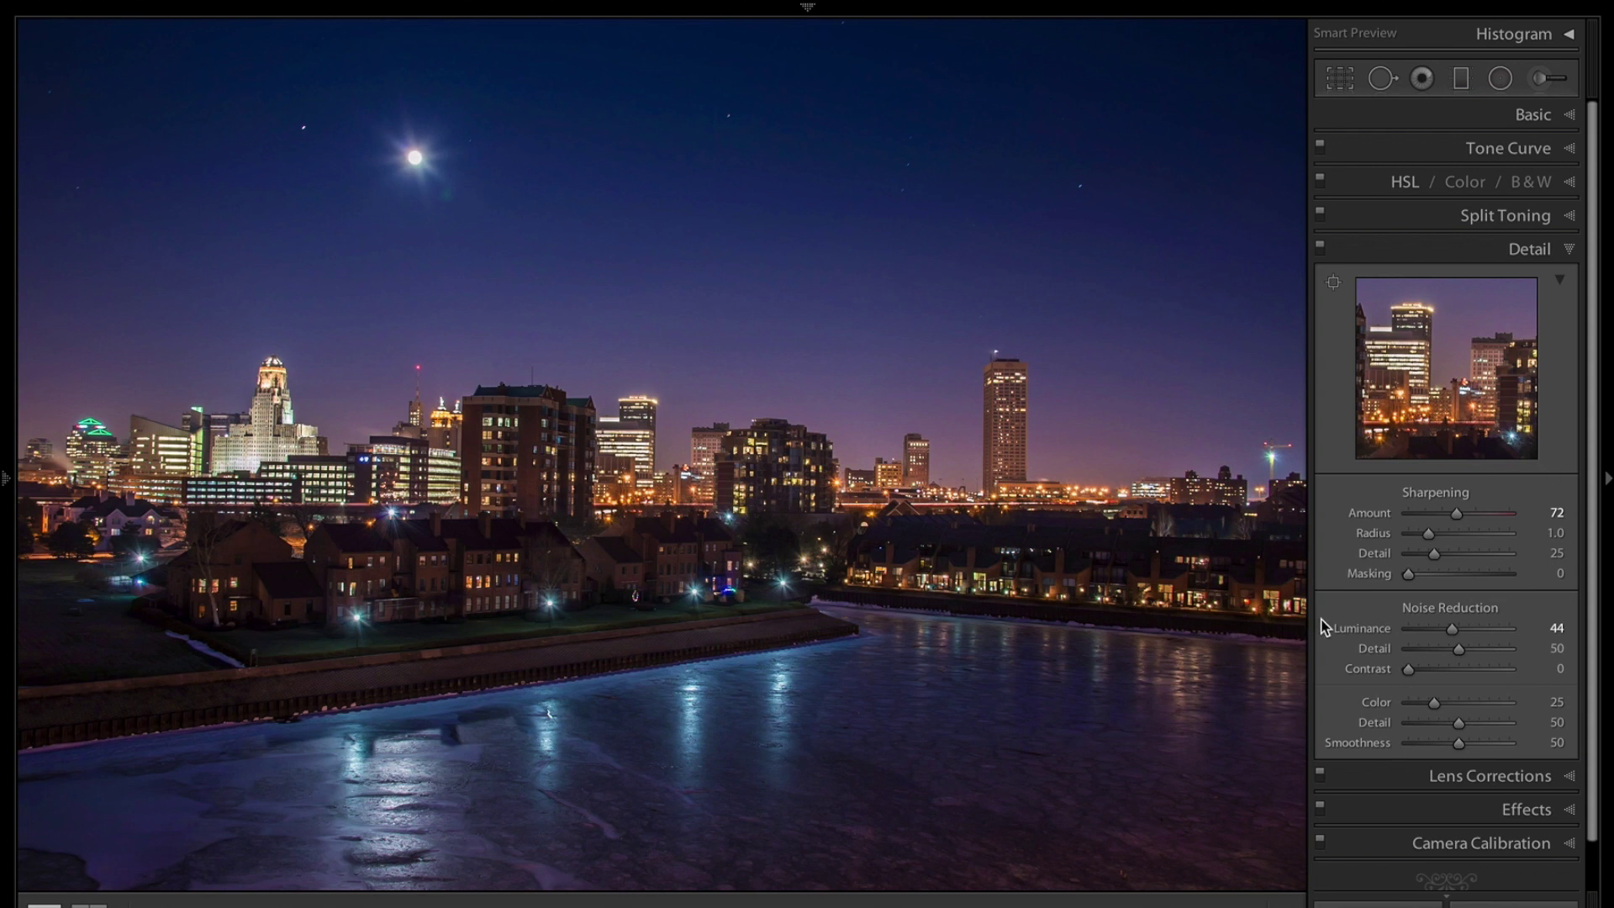
Raise Sharpening Masking to 20 while viewing the black-and-white mask preview, limiting sharpening to edges.
key(alt)
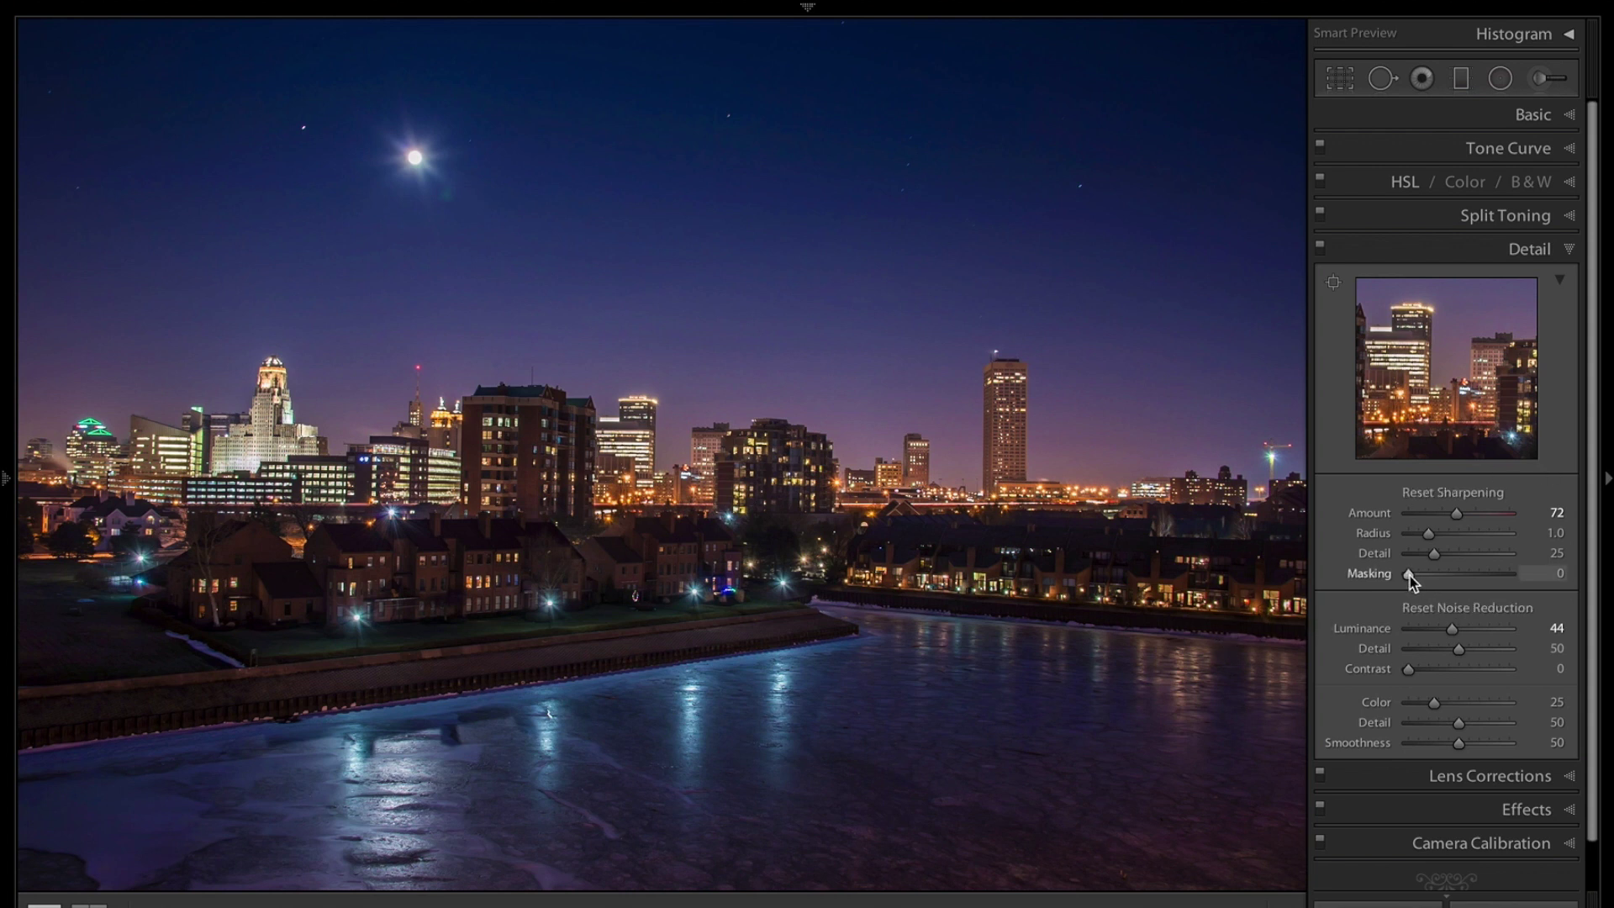
drag(1410, 576, 1410, 575)
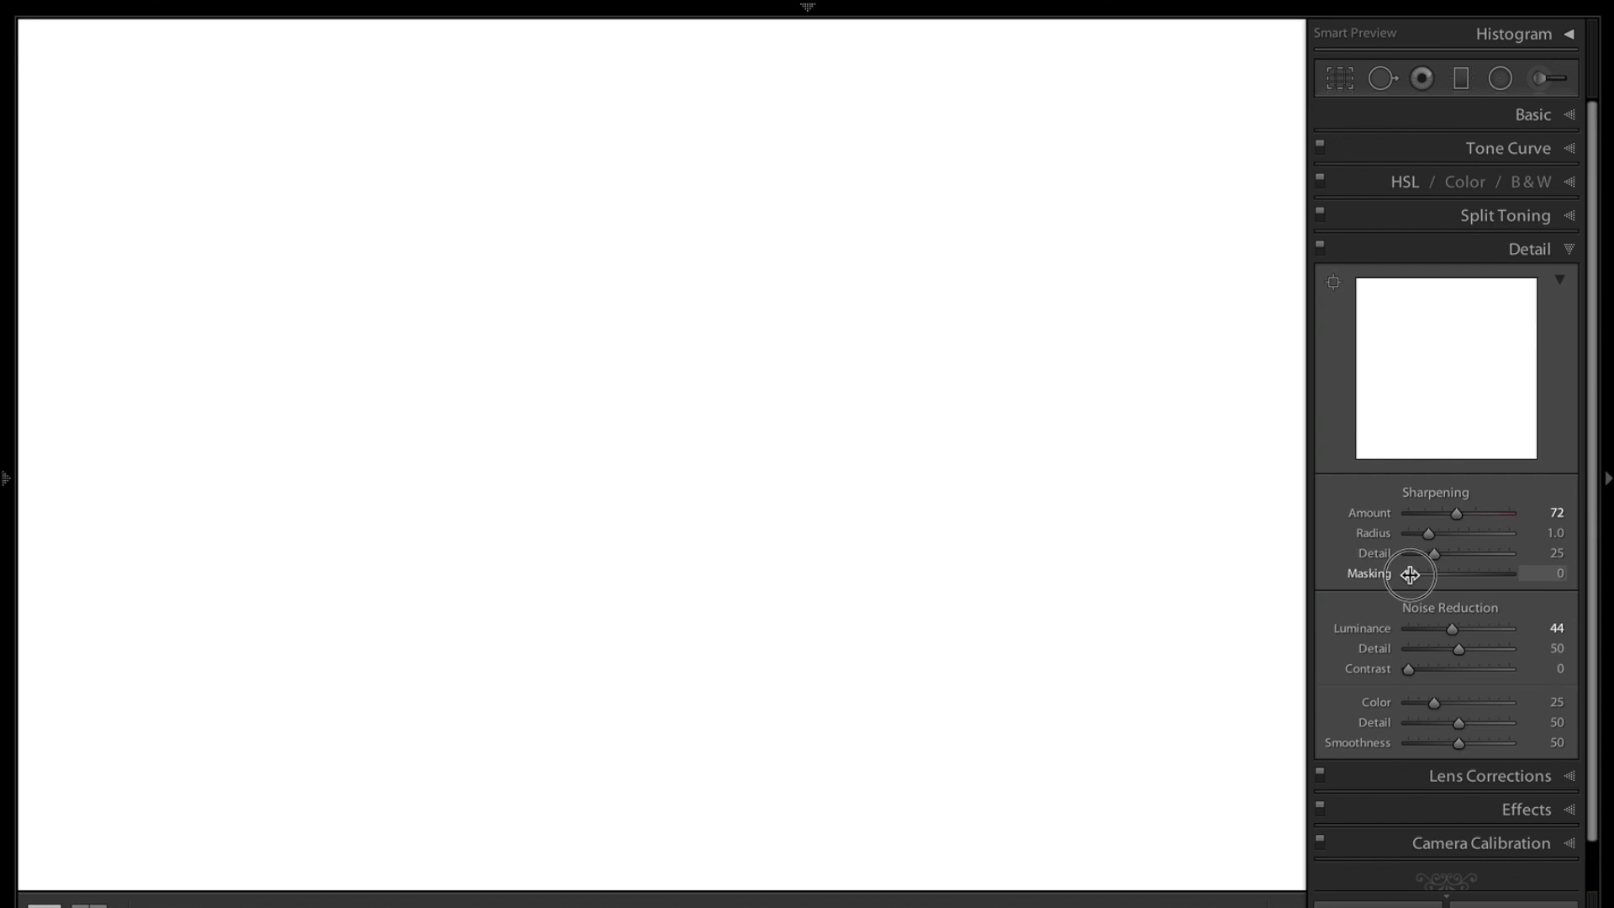
drag(1410, 575, 1409, 573)
drag(1410, 574, 1430, 574)
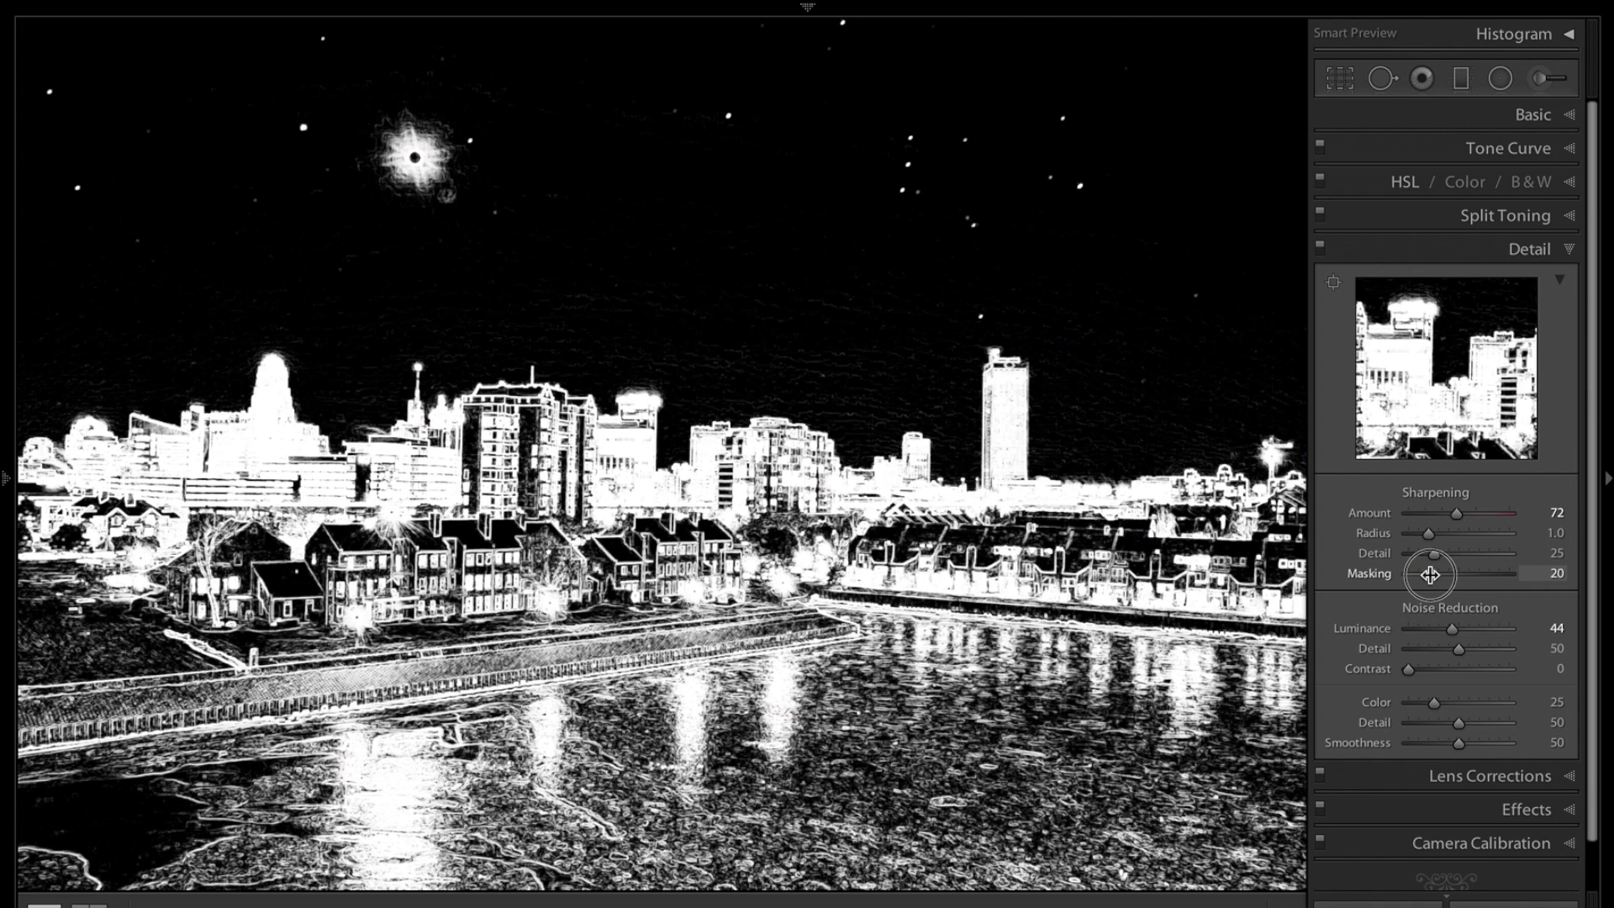
drag(1430, 574, 1428, 573)
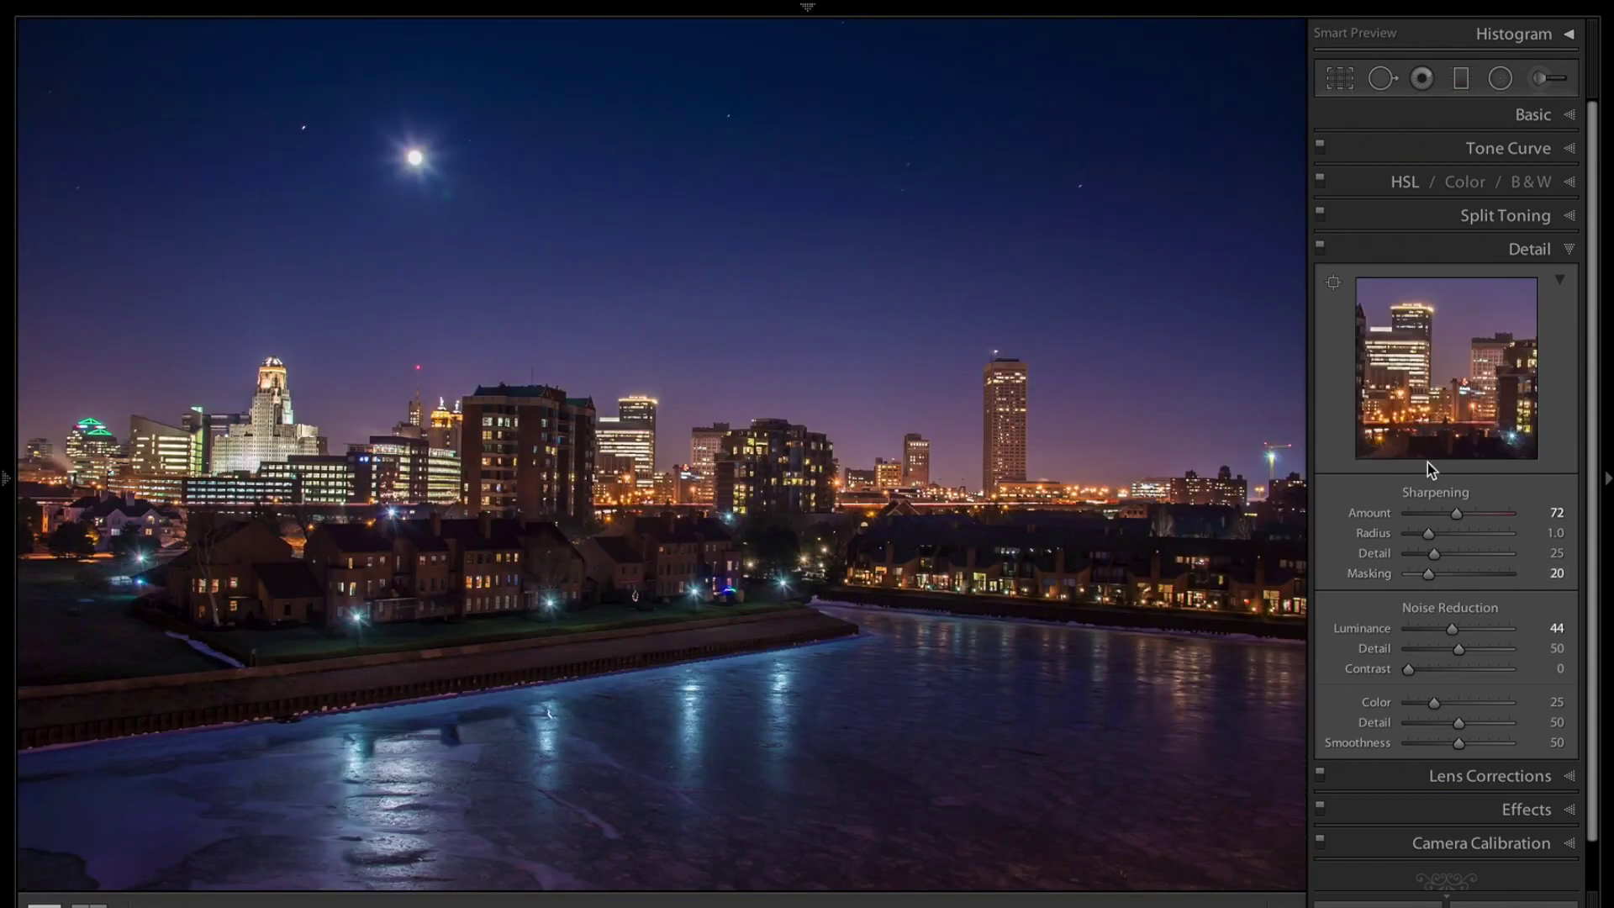
Turn on Enable Profile Corrections and Remove Chromatic Aberration, and apply Upright Auto in Lens Corrections.
click(1570, 248)
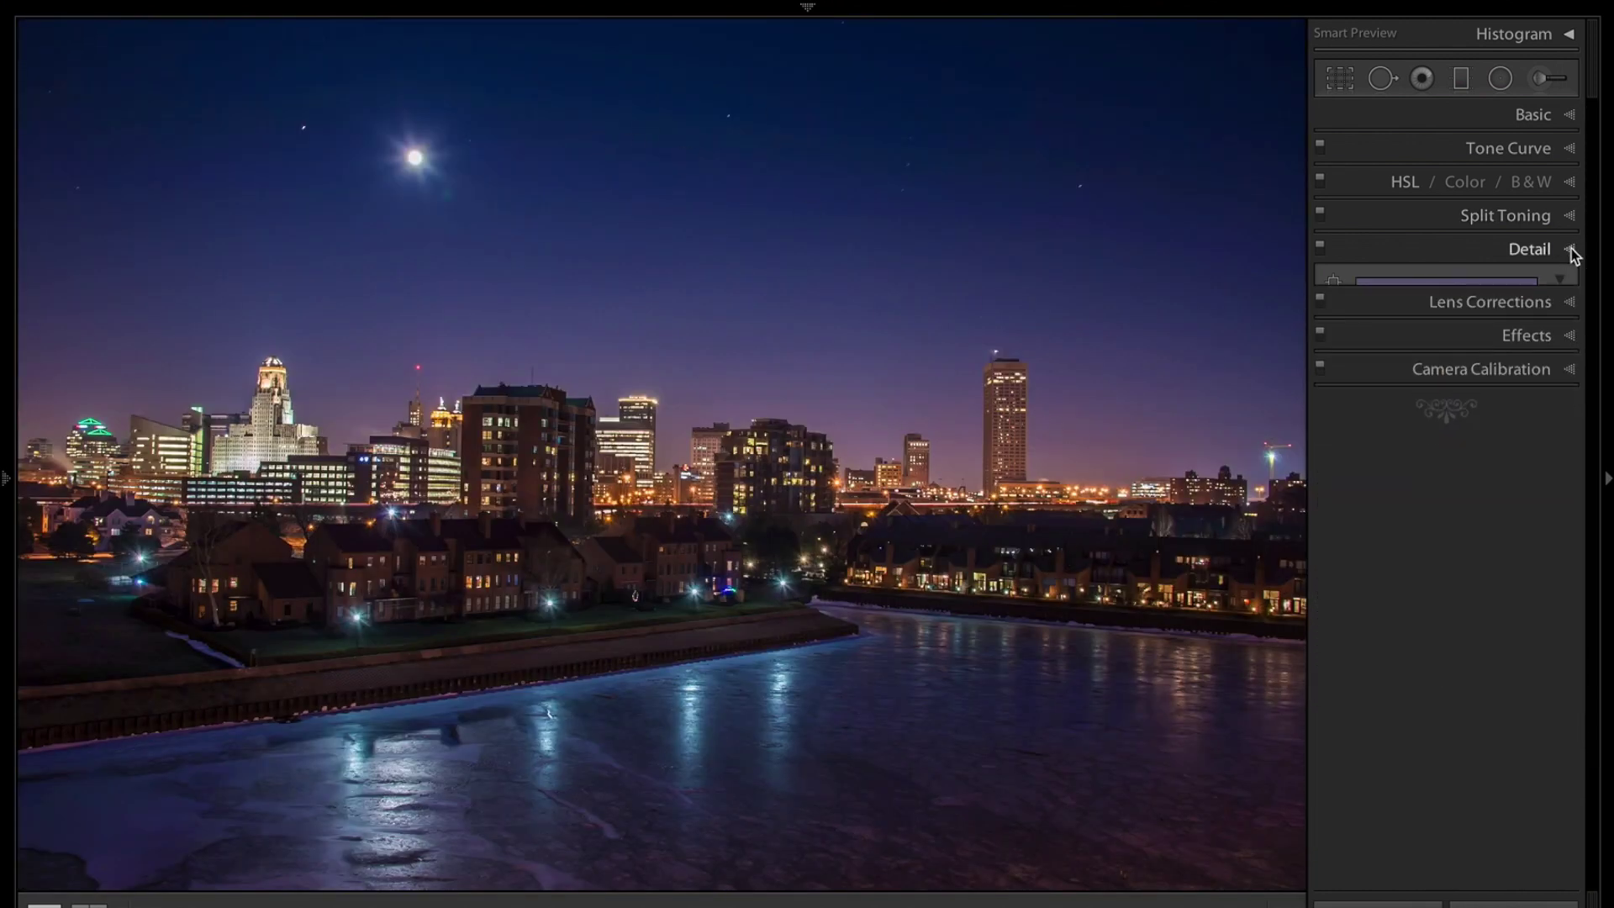
click(1571, 284)
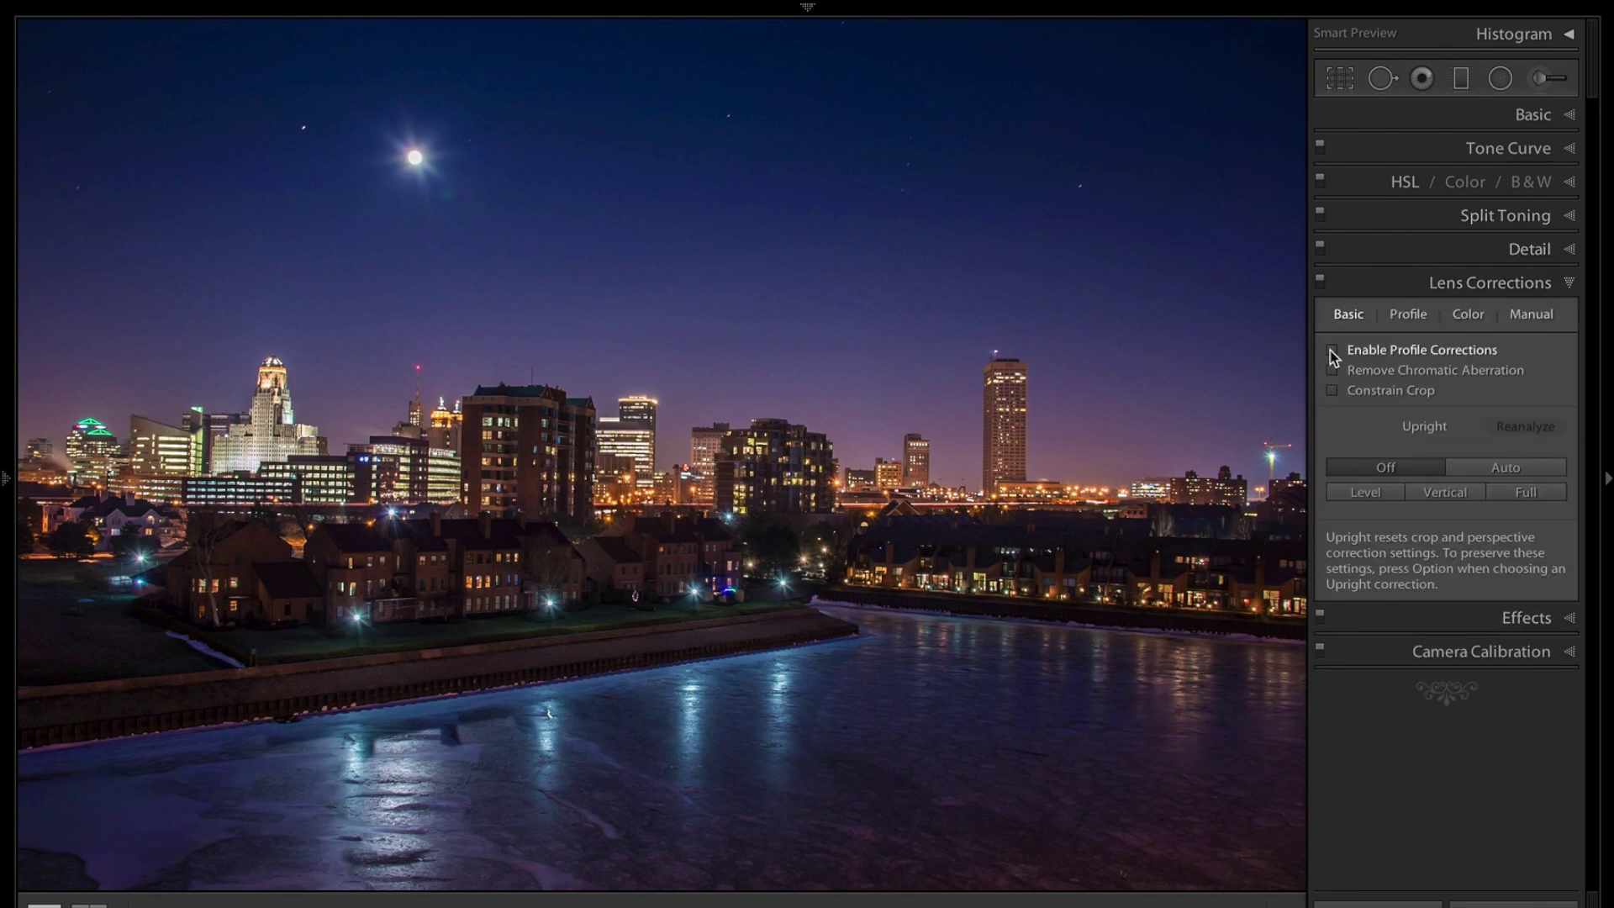
click(1332, 350)
click(1331, 370)
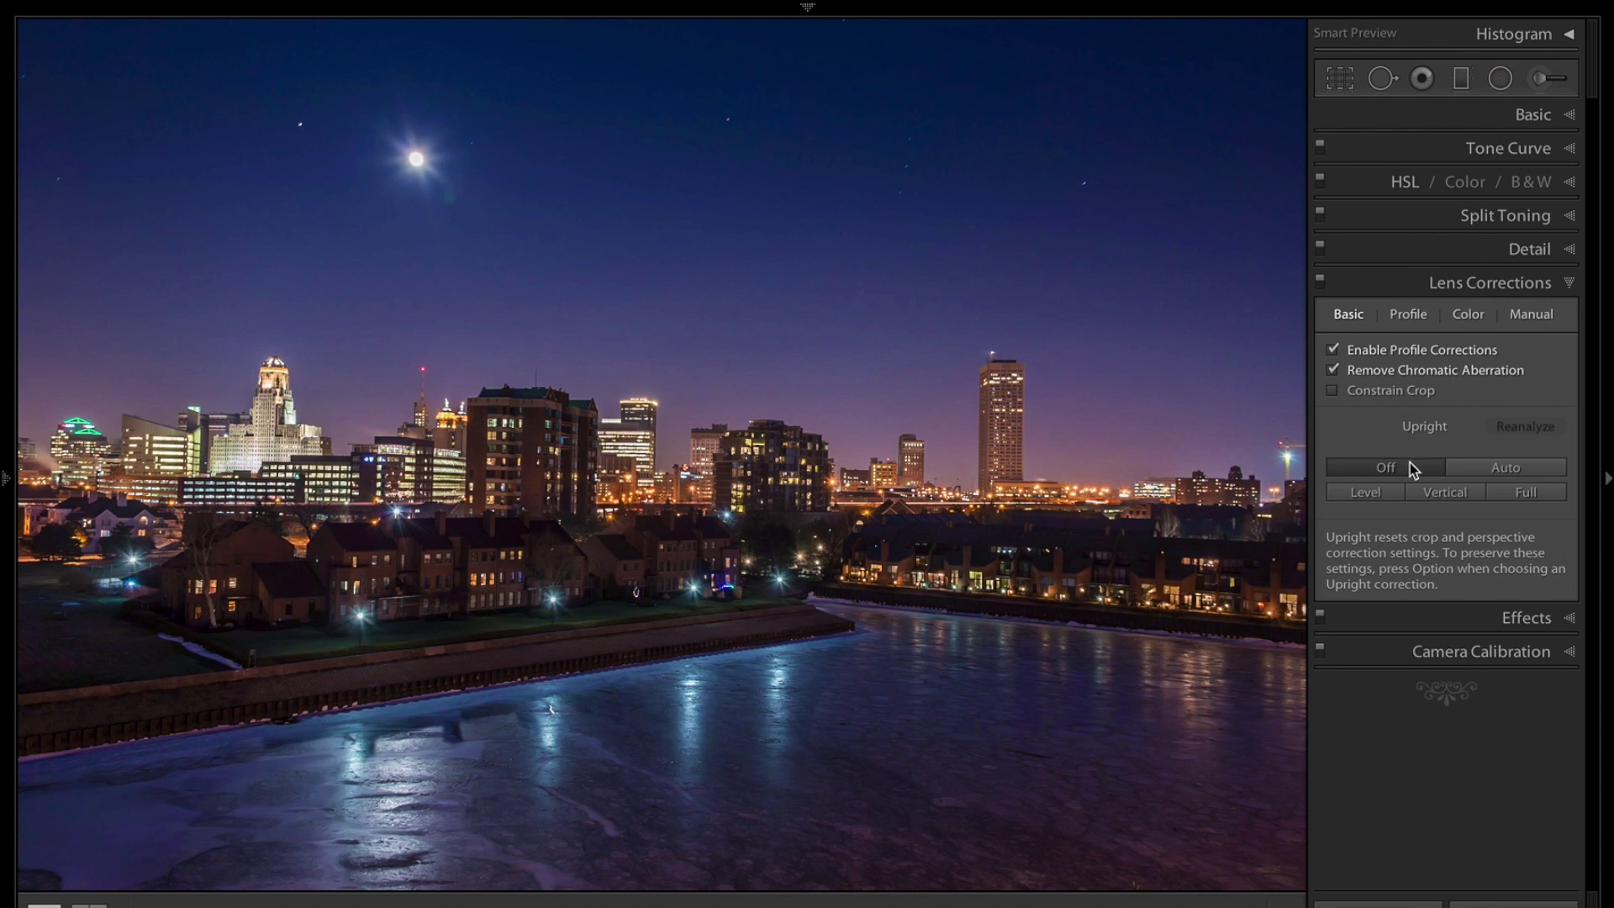
click(1494, 468)
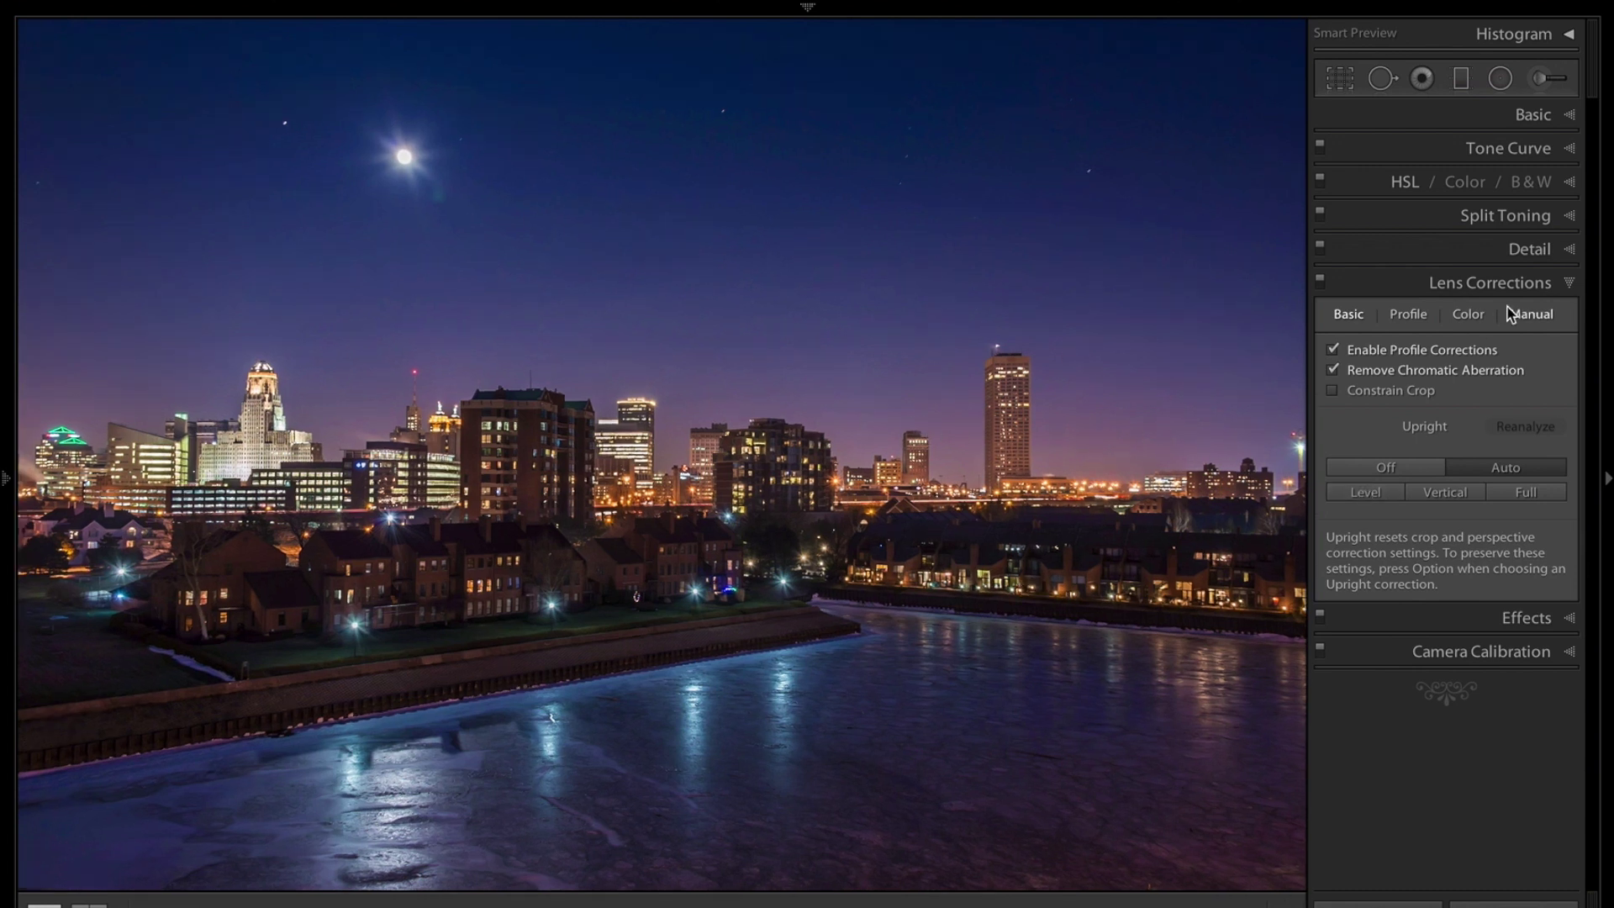
click(1569, 284)
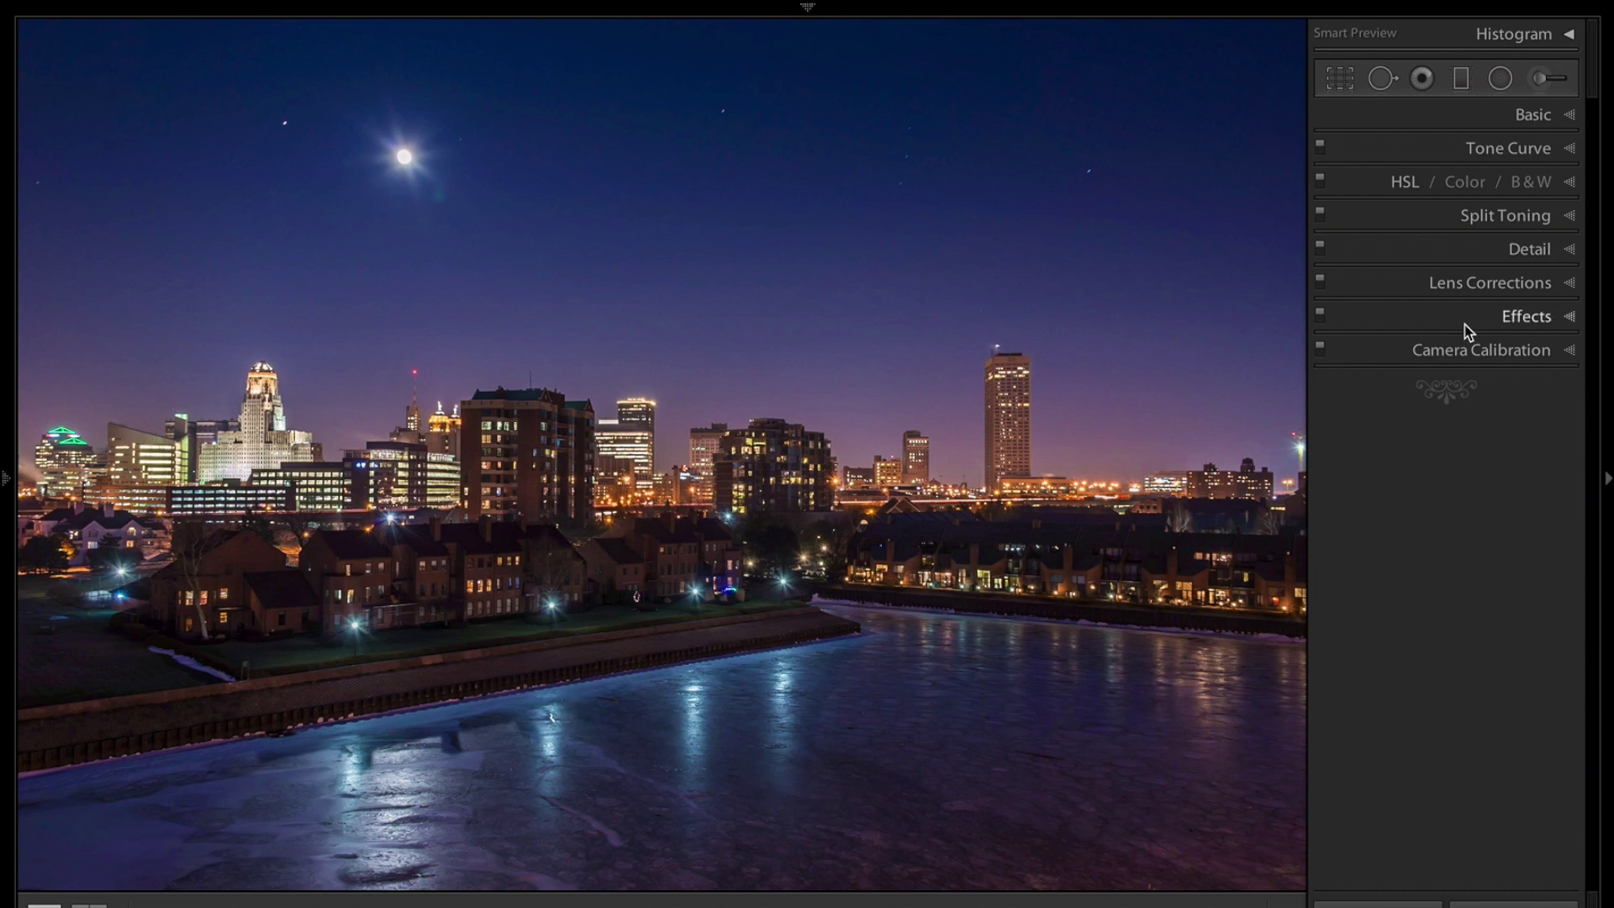
Expand Camera Calibration (Process 2012, Adobe Standard) and show the camera profile list.
click(1573, 350)
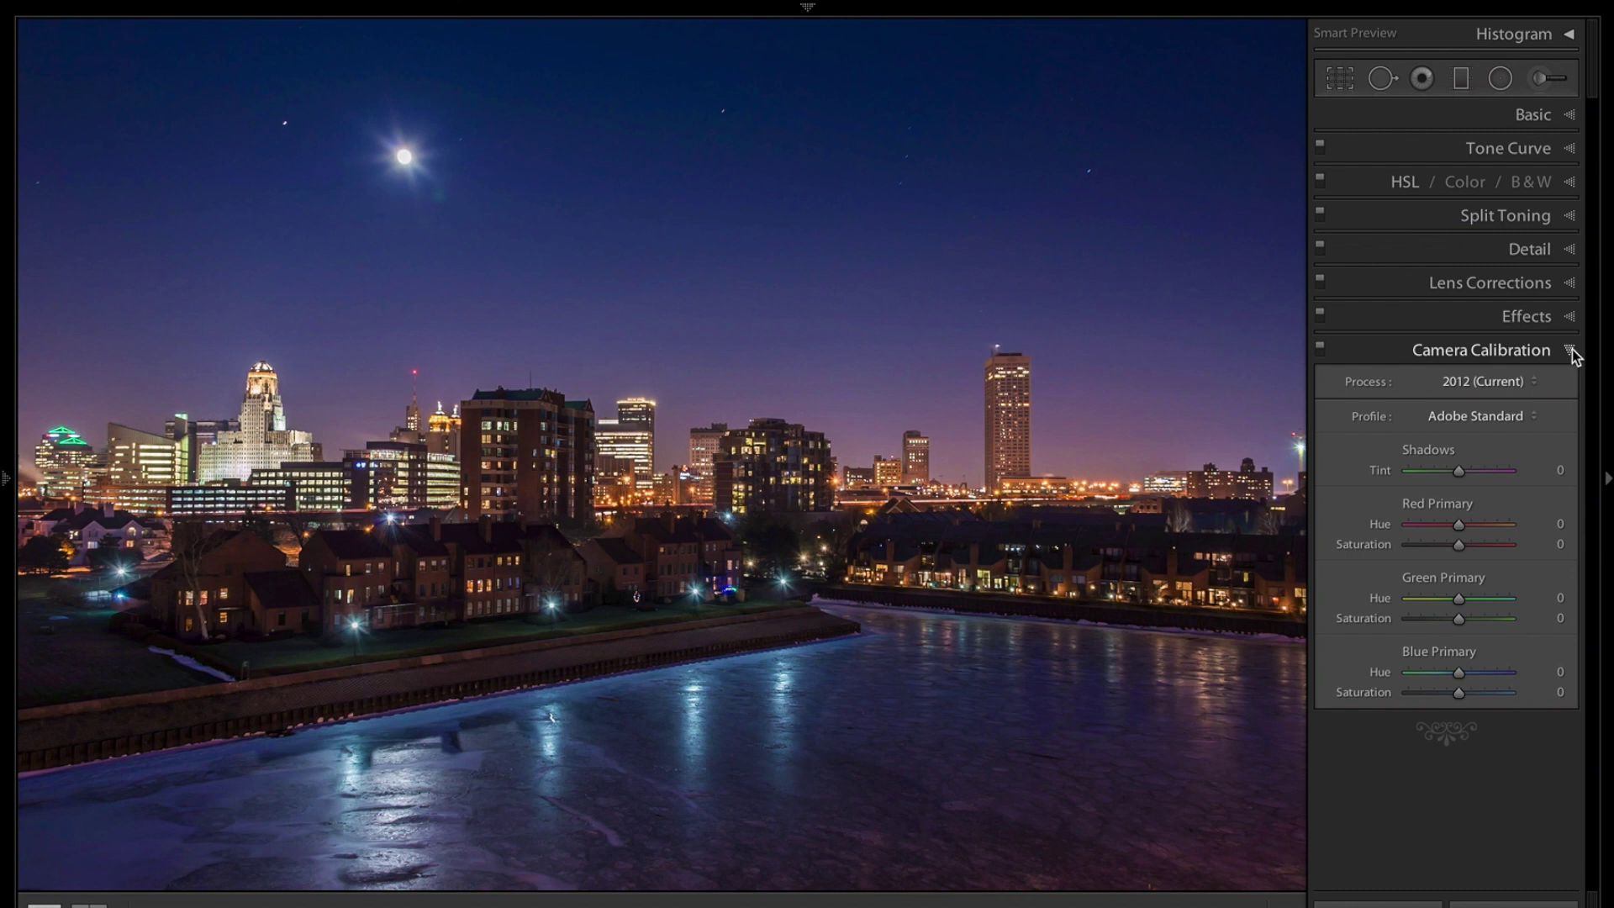
click(1529, 417)
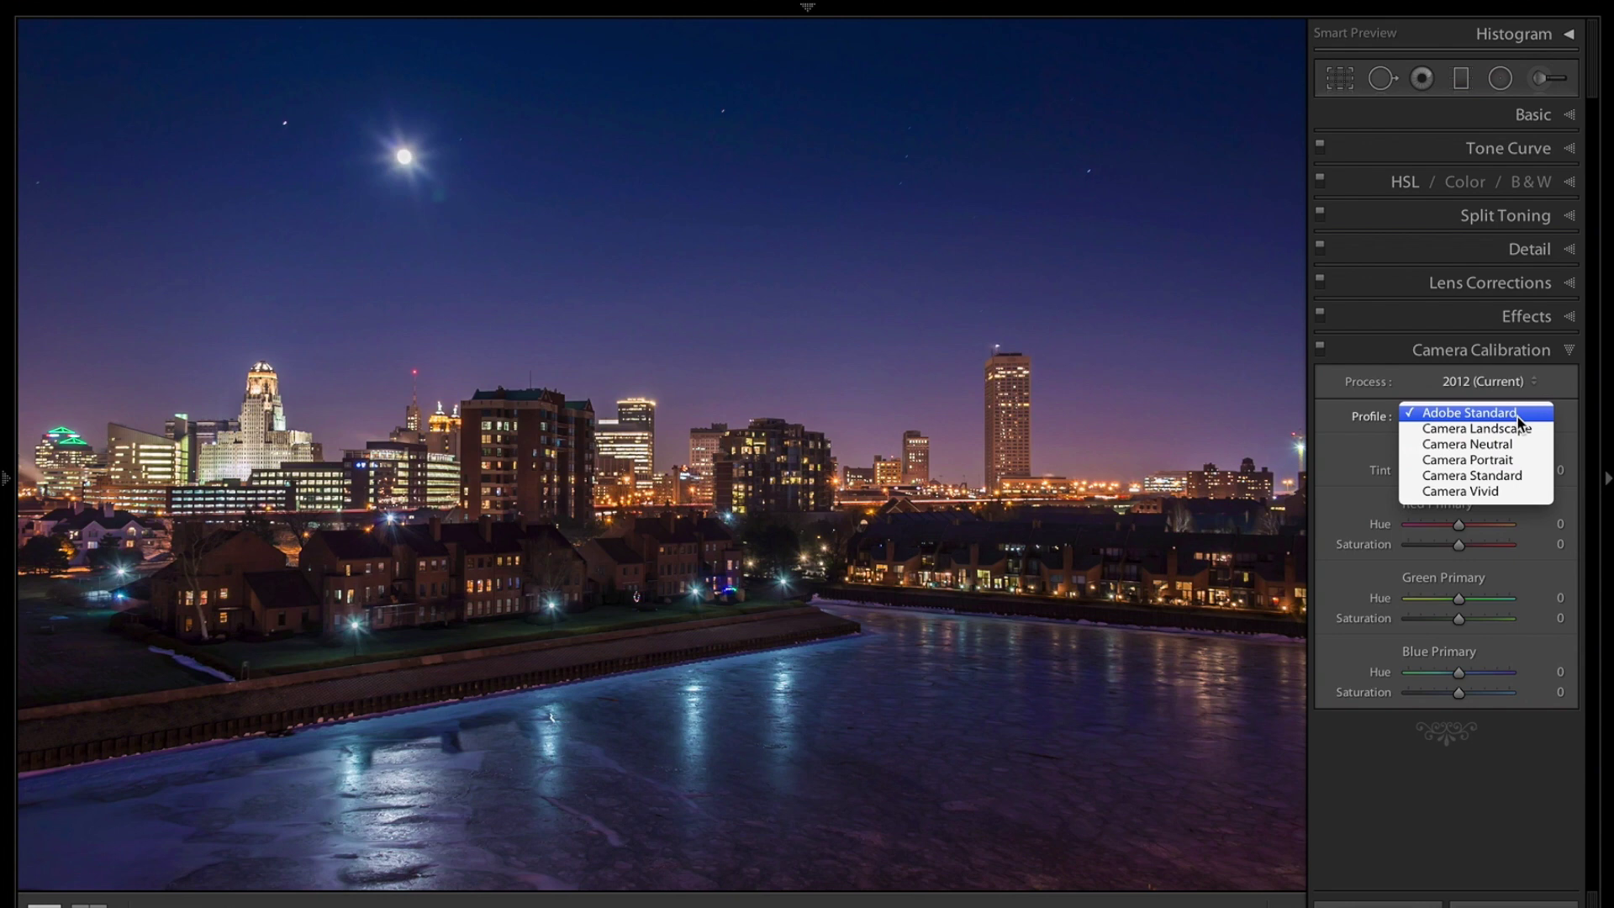
Try the Camera Landscape, Neutral, Portrait, Standard and Vivid profiles on the skyline in turn.
click(1511, 432)
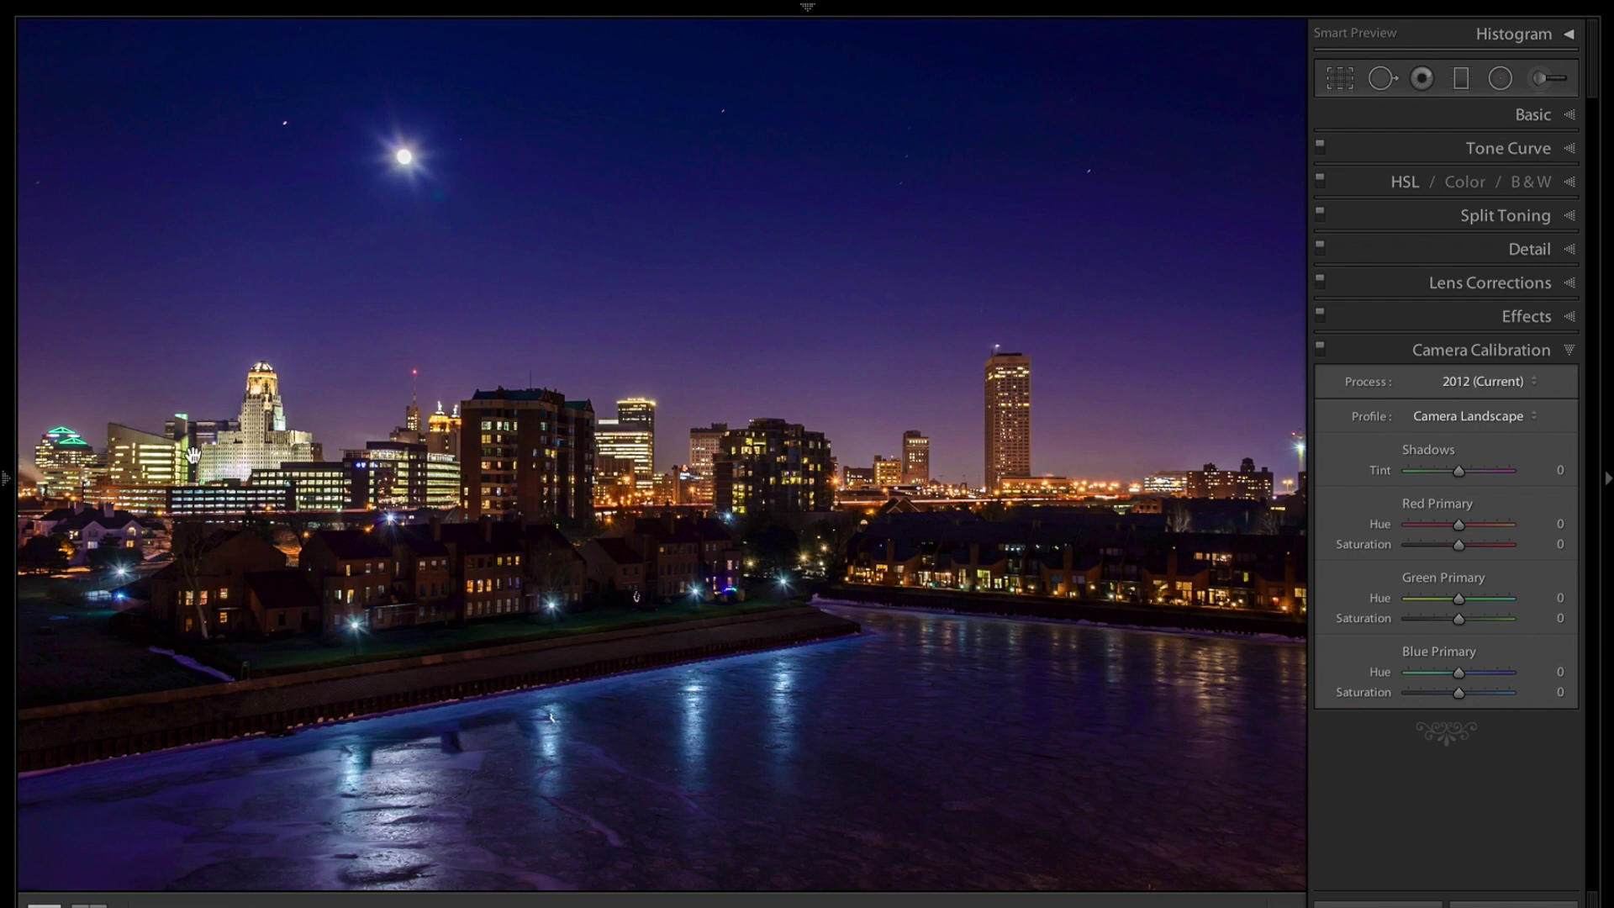
click(1494, 417)
click(1496, 428)
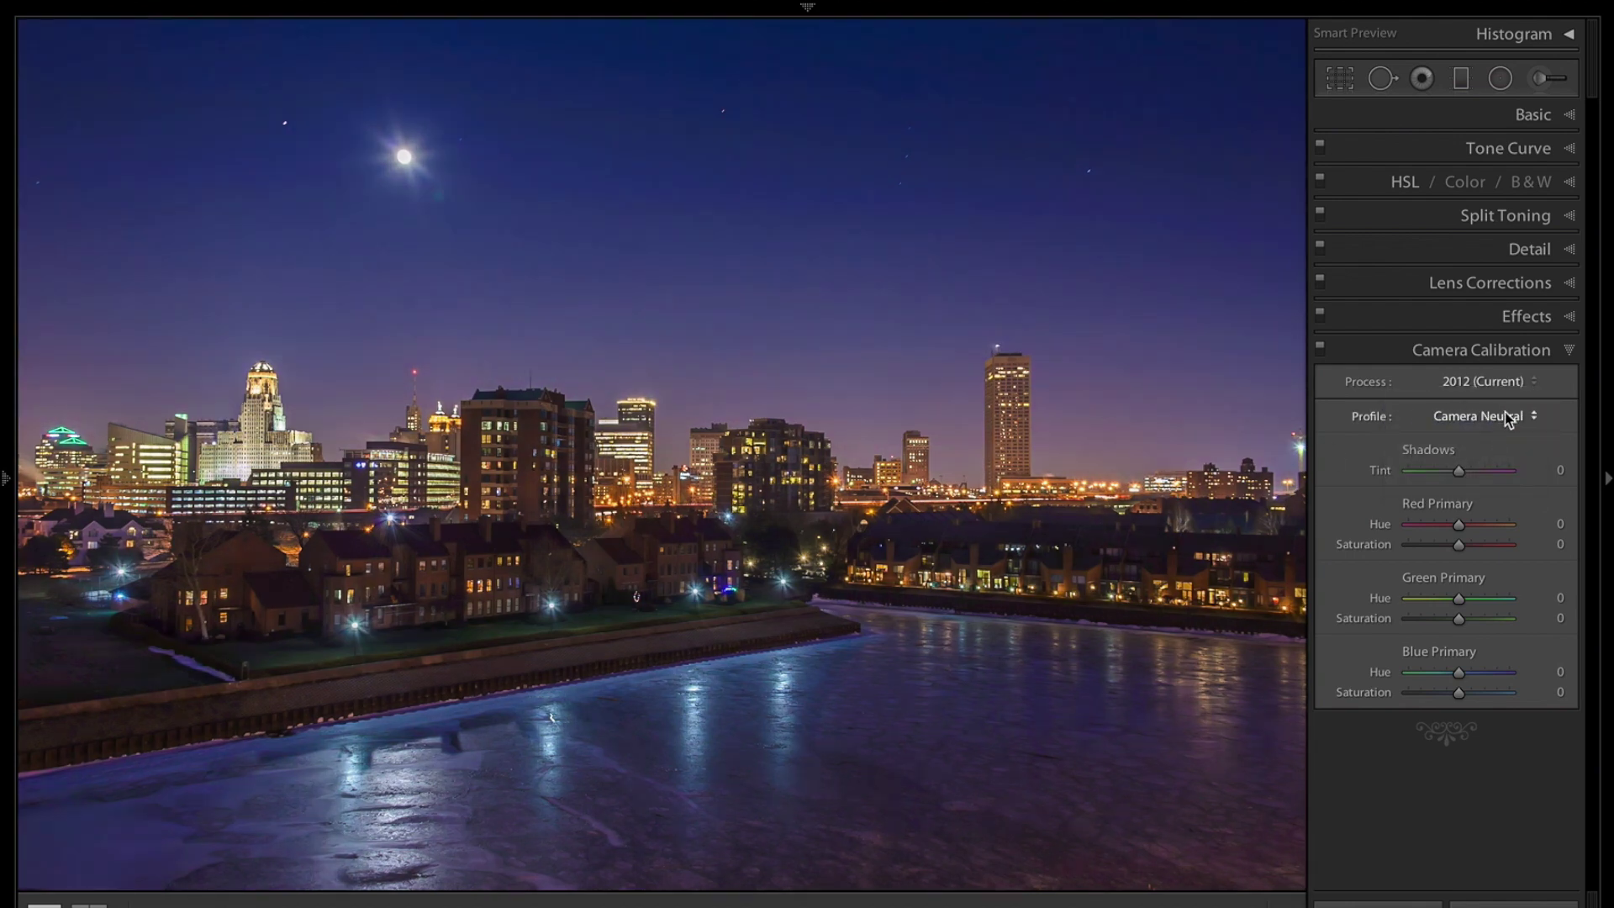
click(1505, 413)
click(1505, 428)
click(1501, 415)
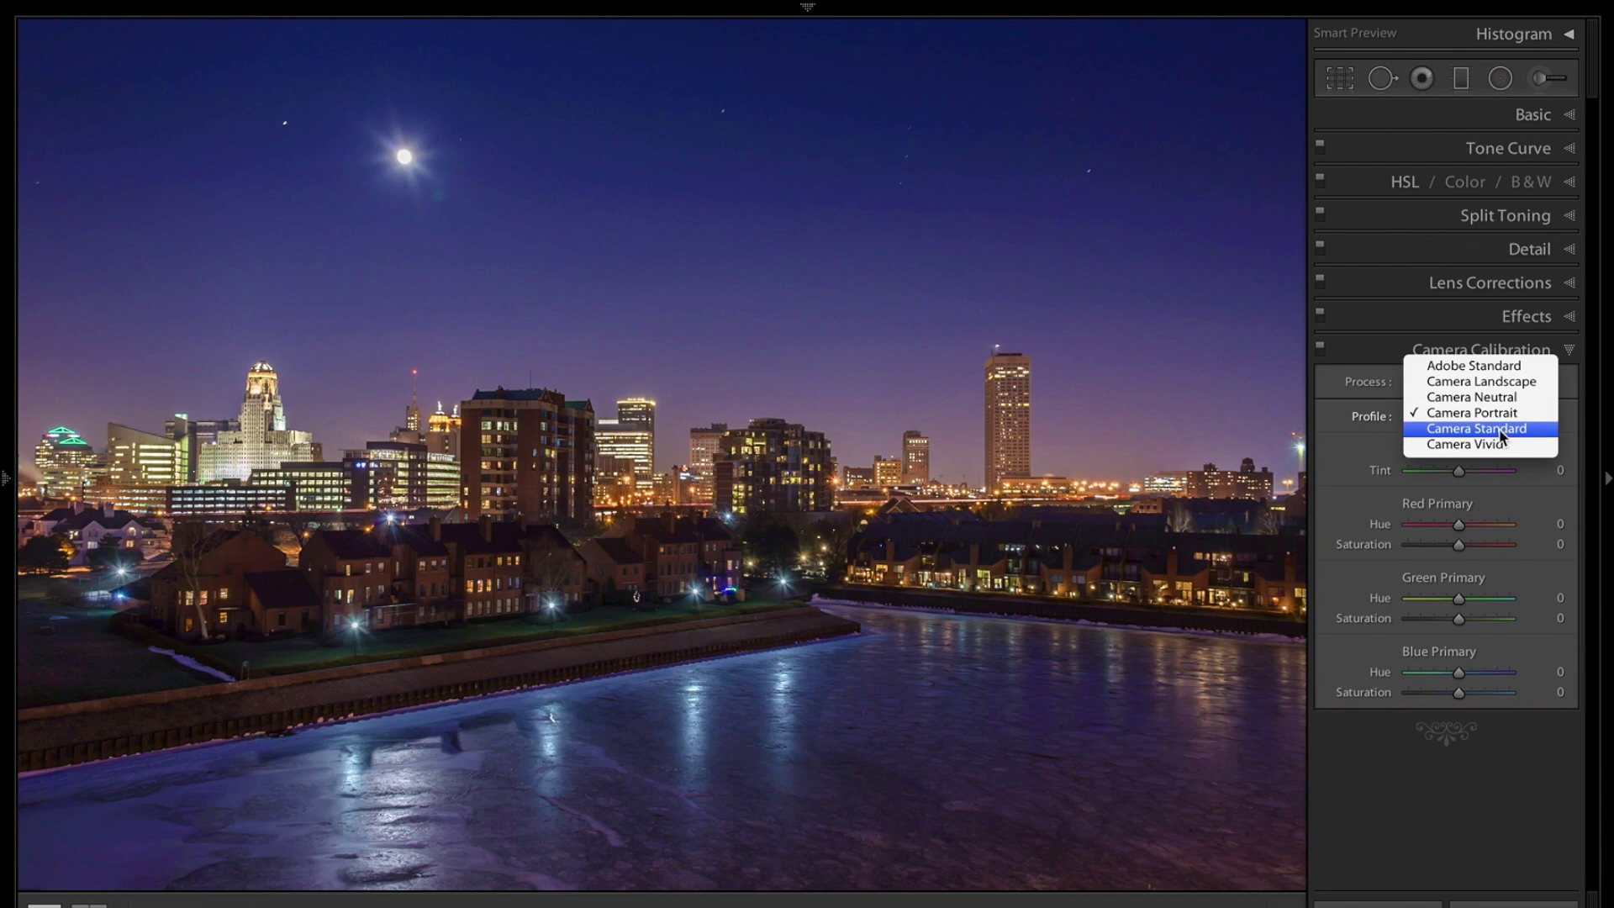
click(1501, 430)
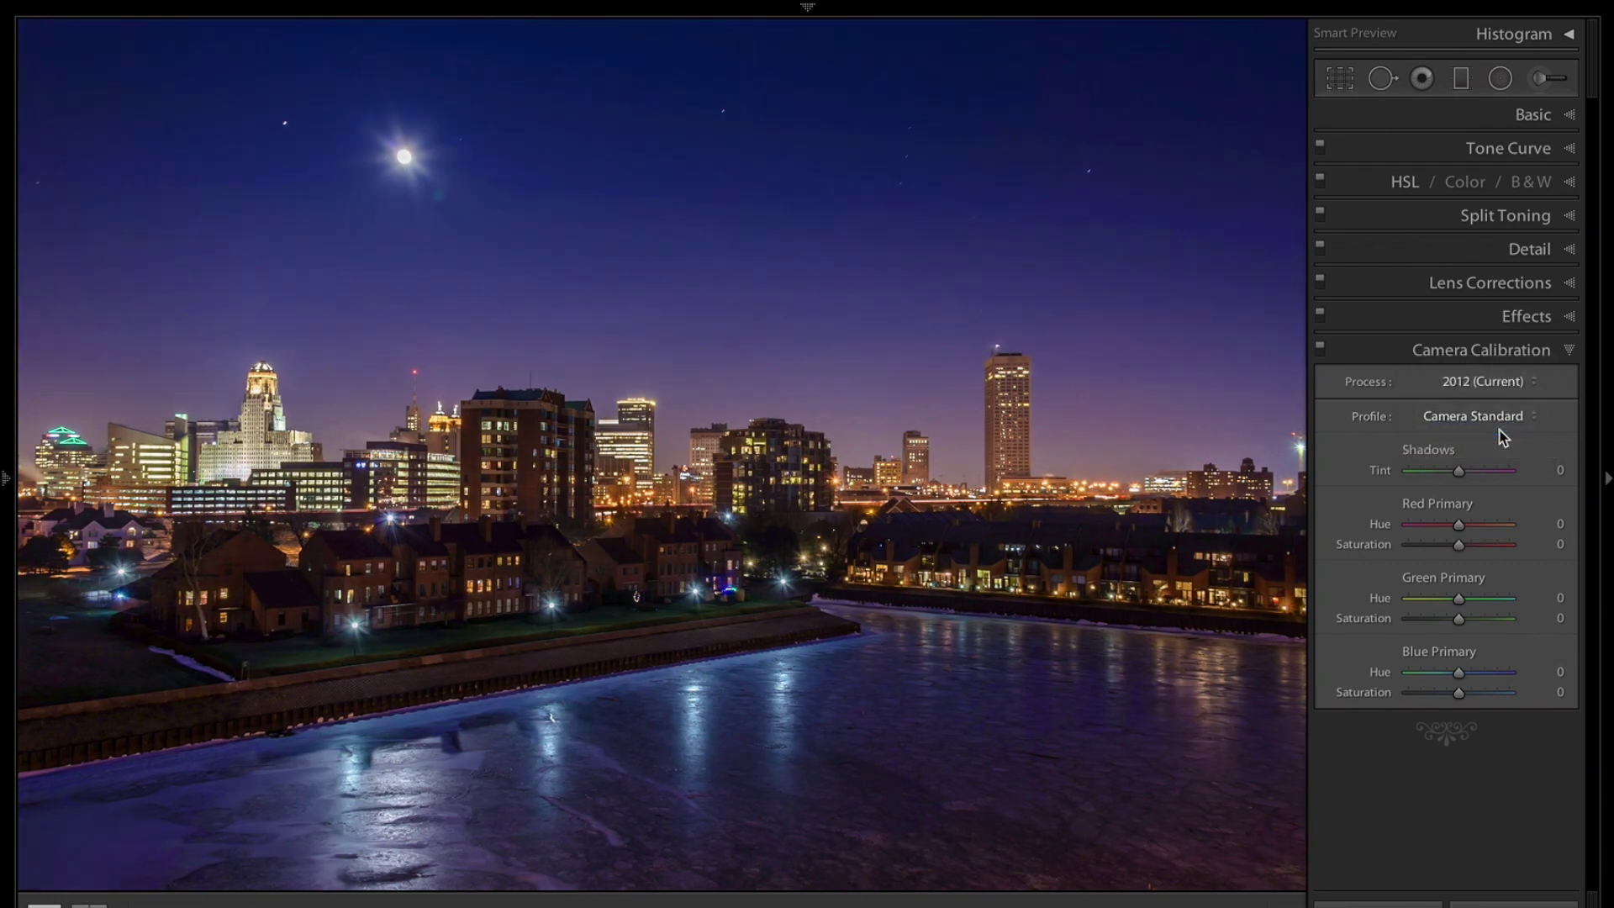
click(1505, 416)
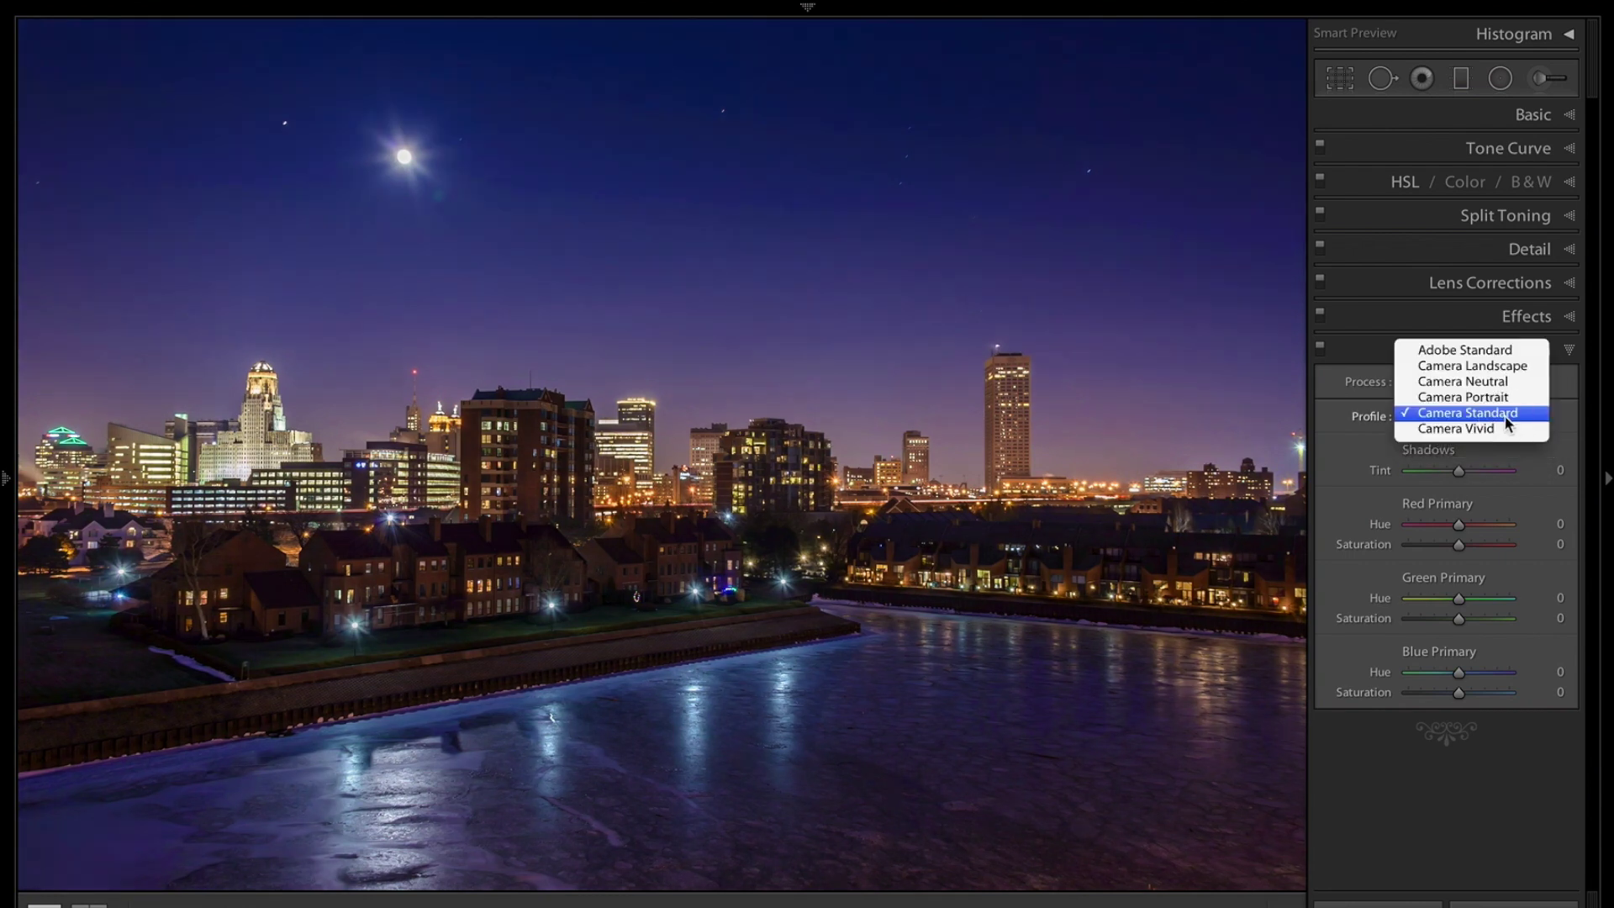
click(1505, 429)
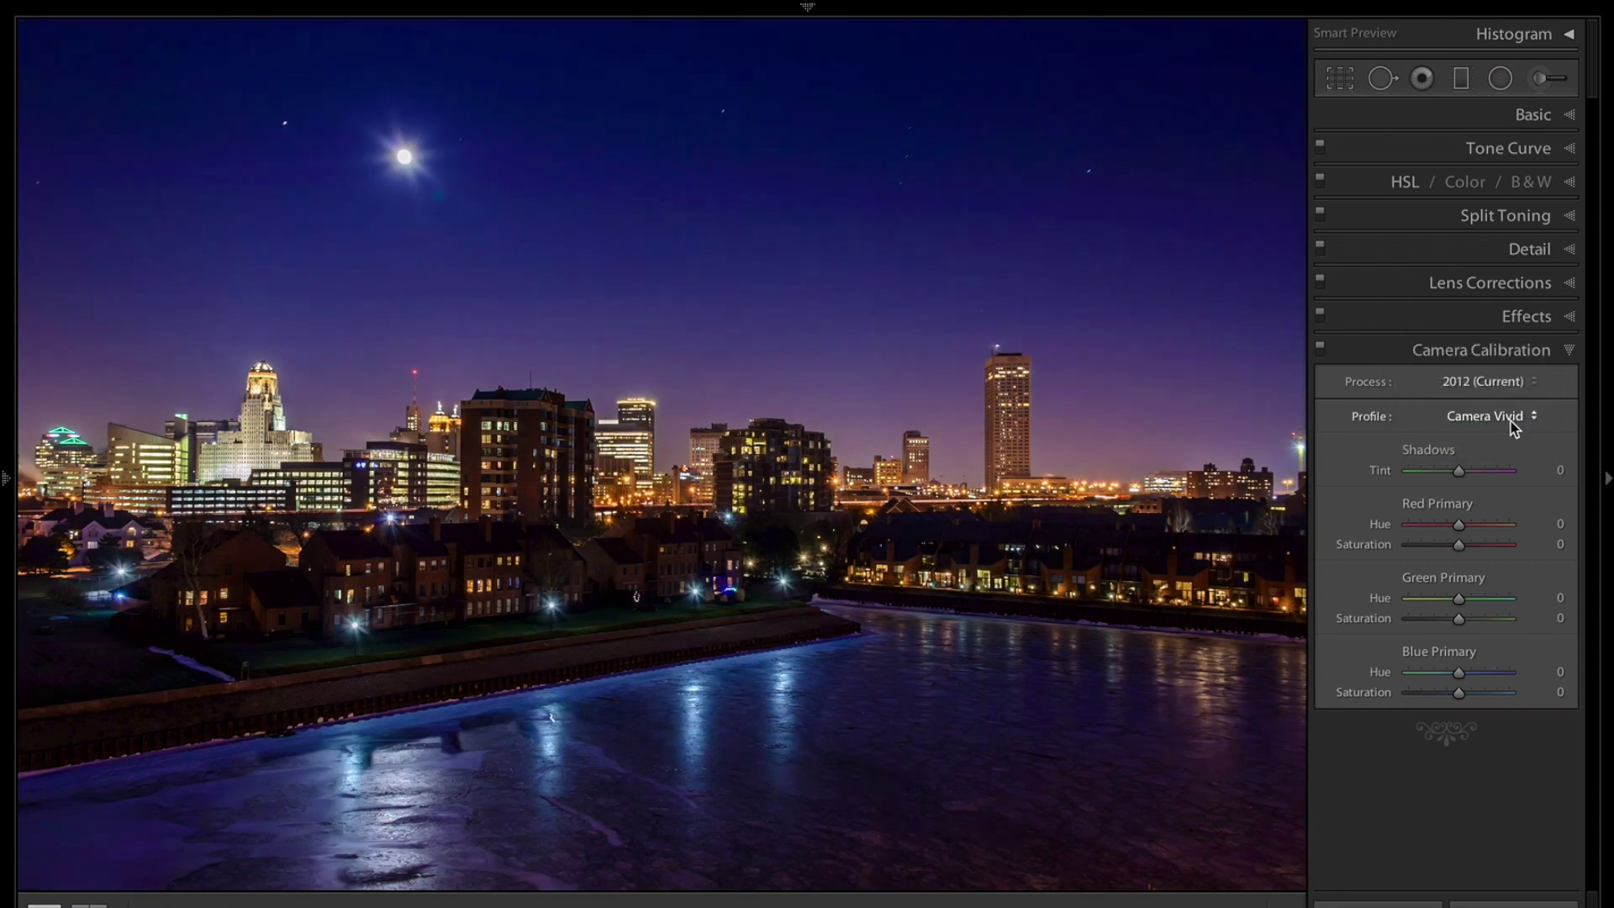
Compare Camera Landscape again, settle on Camera Vivid, and collapse Camera Calibration.
click(1521, 417)
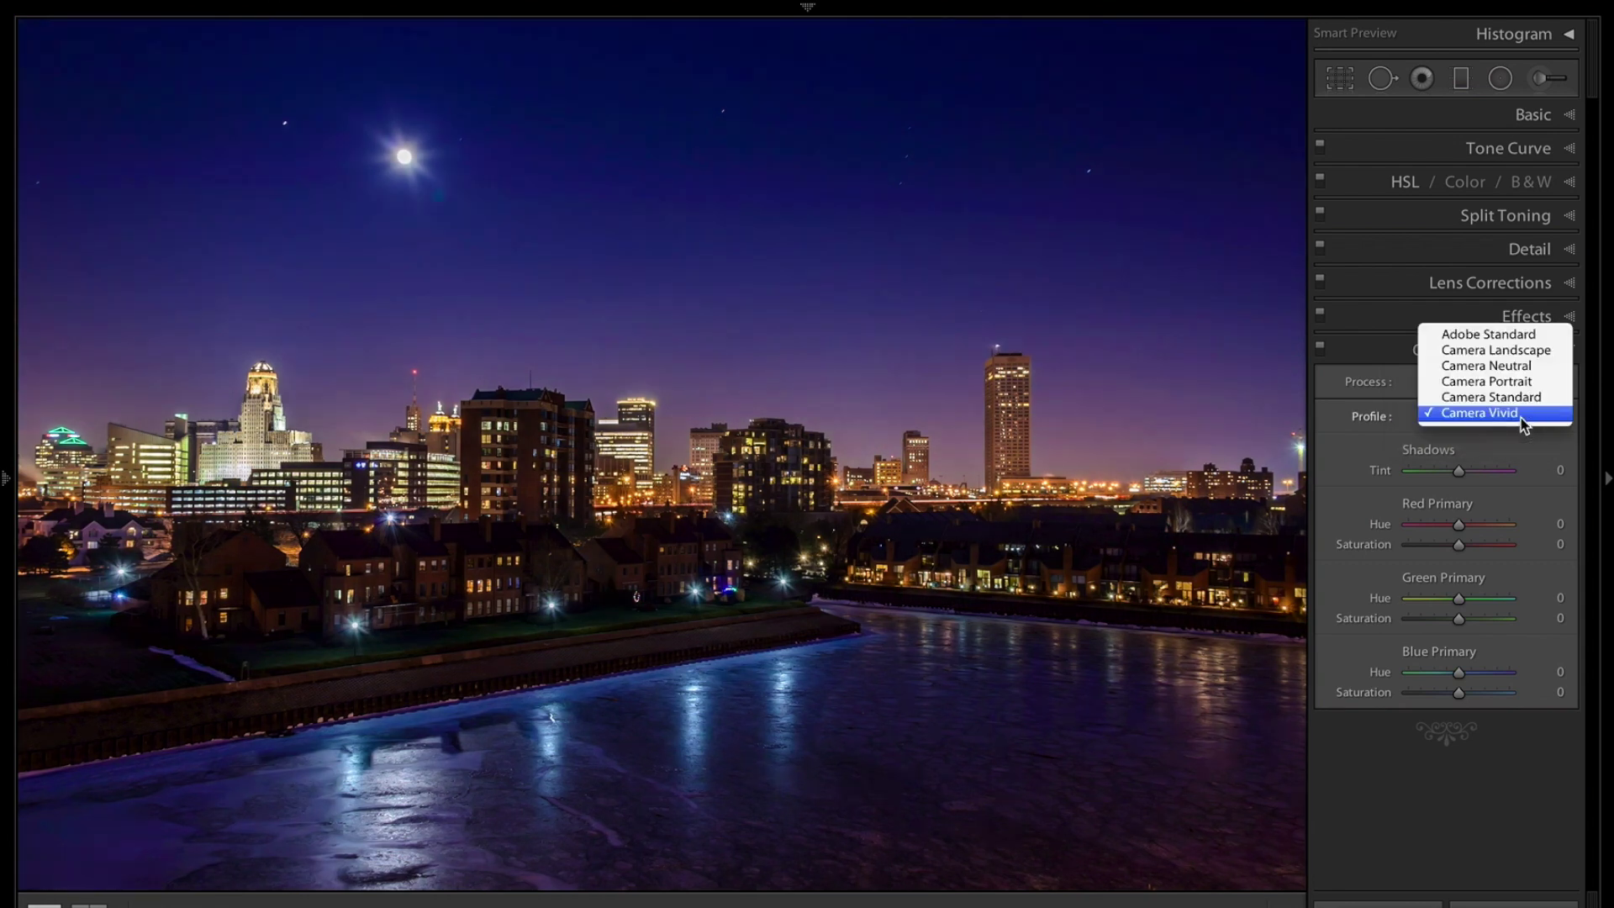
click(1511, 356)
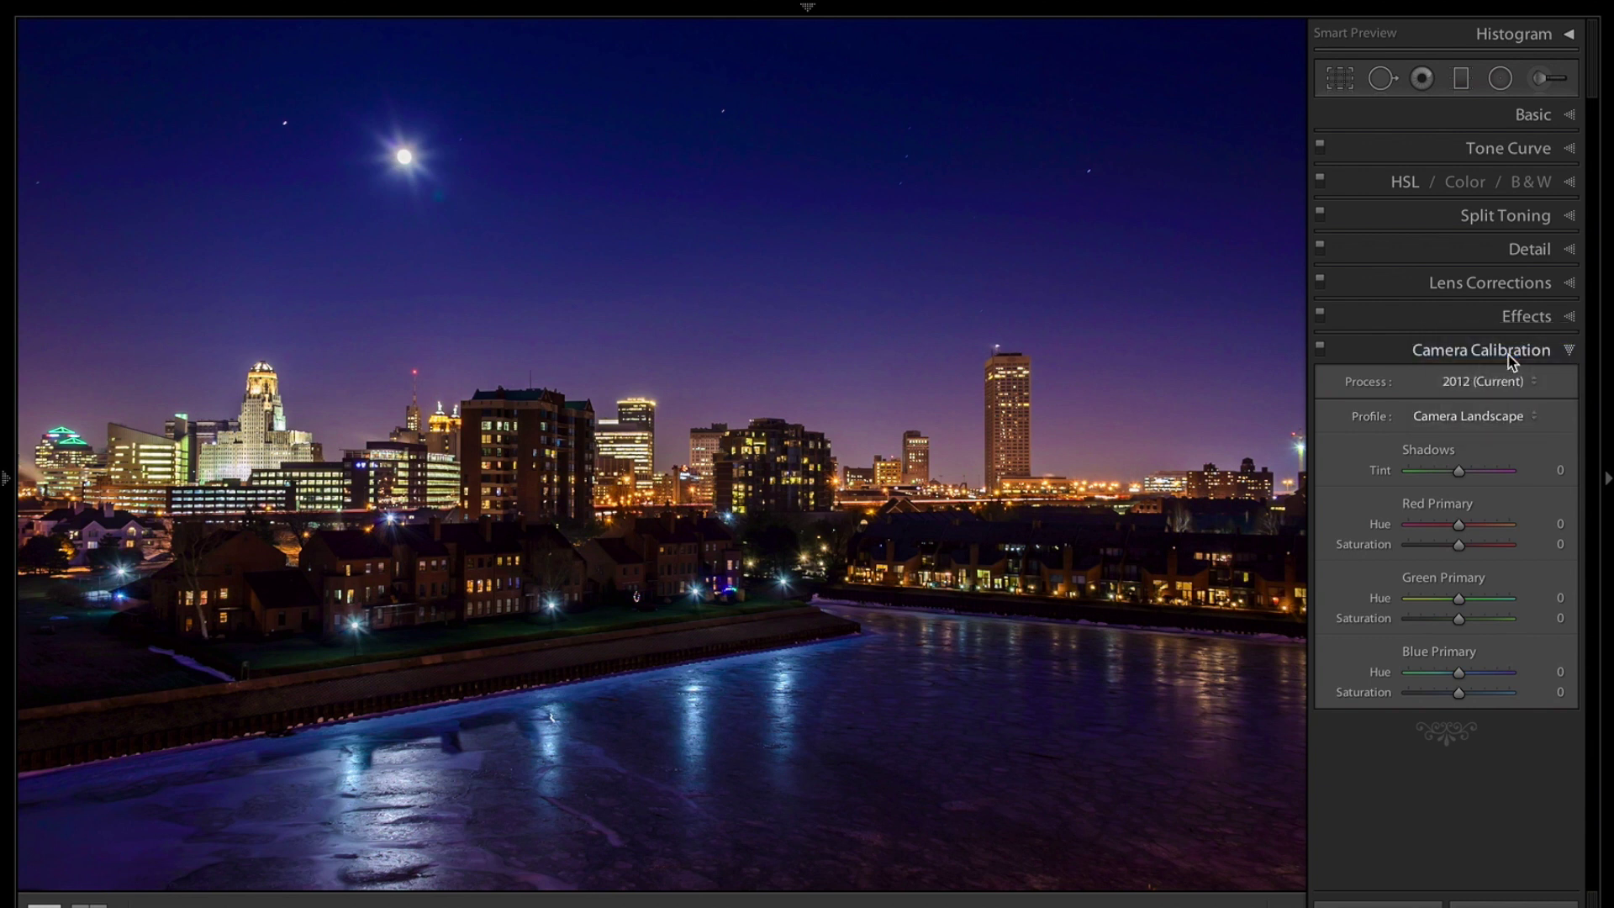
click(1512, 417)
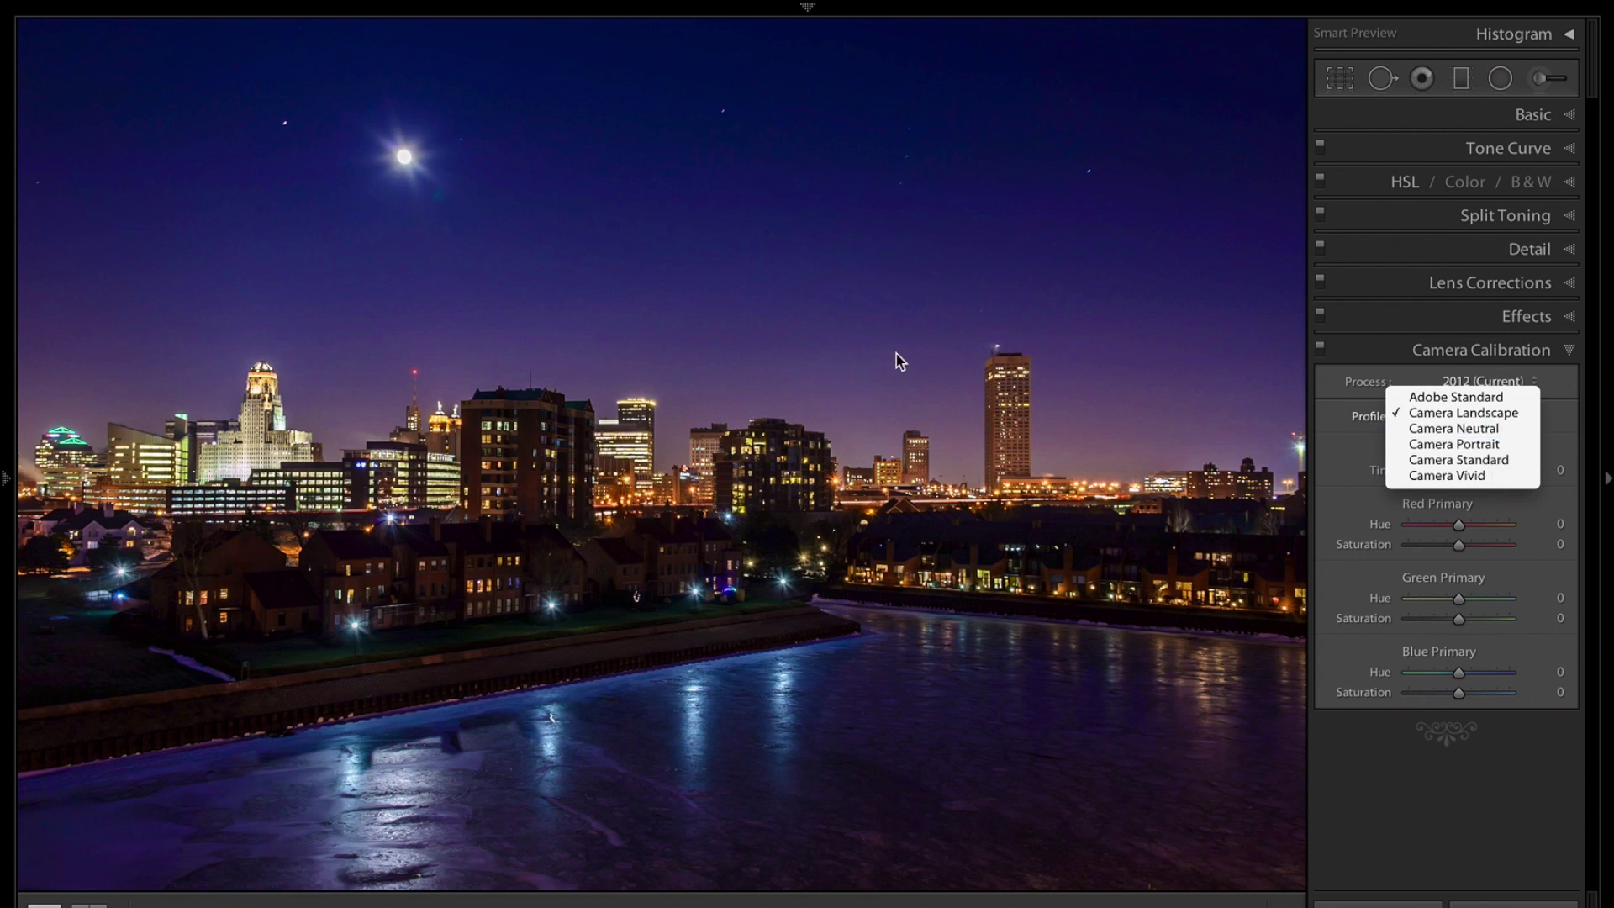
click(1466, 476)
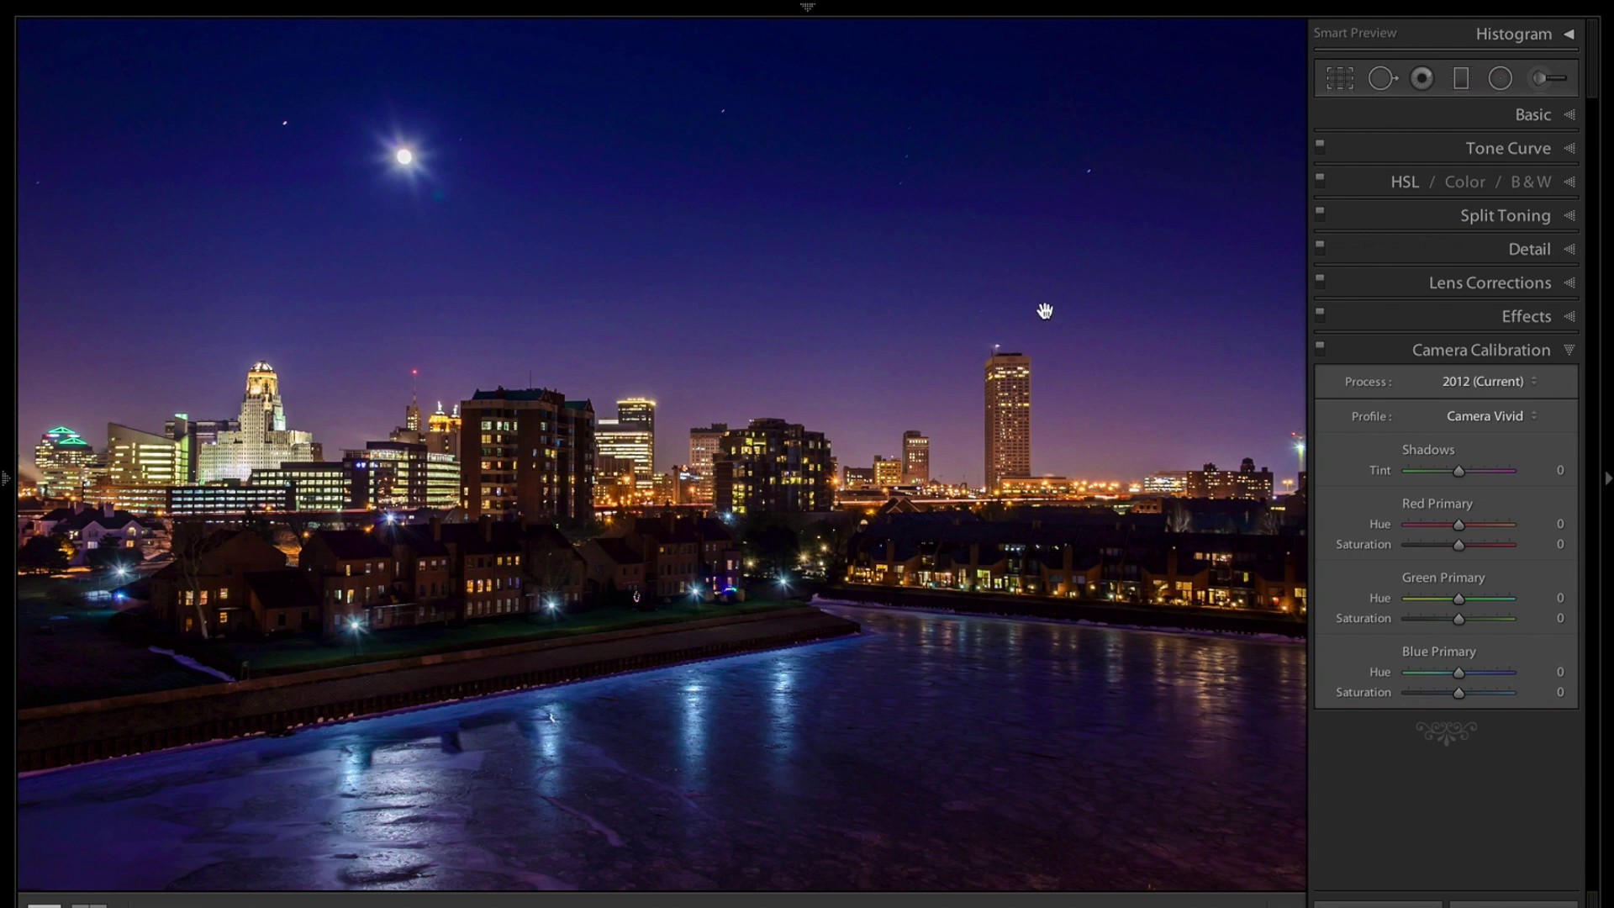
click(1569, 350)
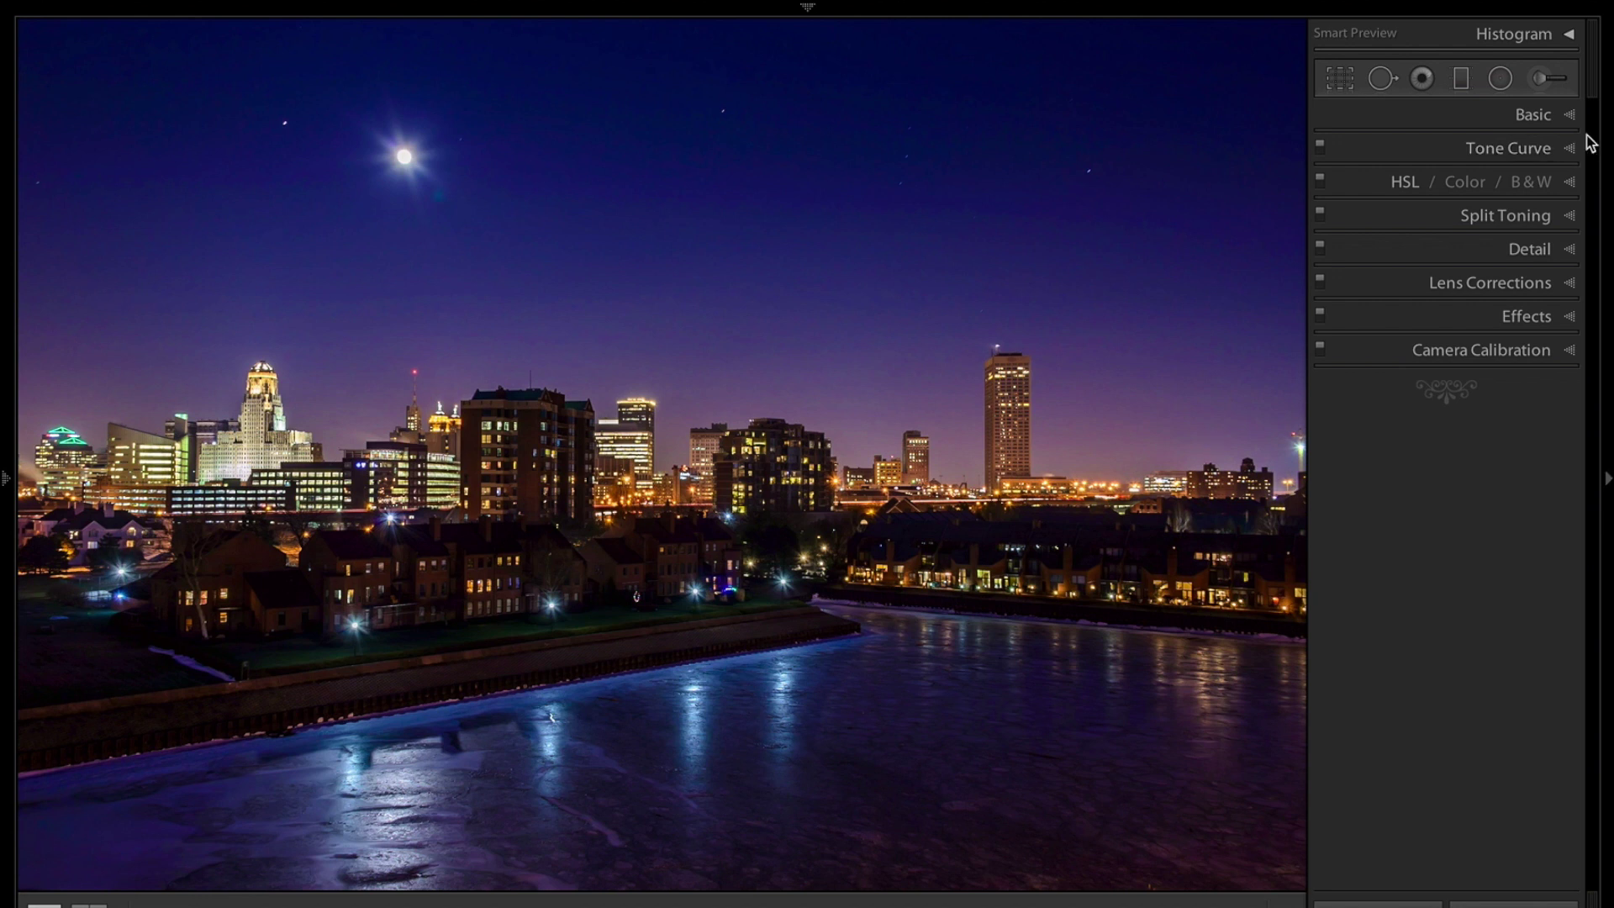
Expand the Basic panel to review Exposure +1.75, Contrast +15 and Clarity +54.
click(1570, 116)
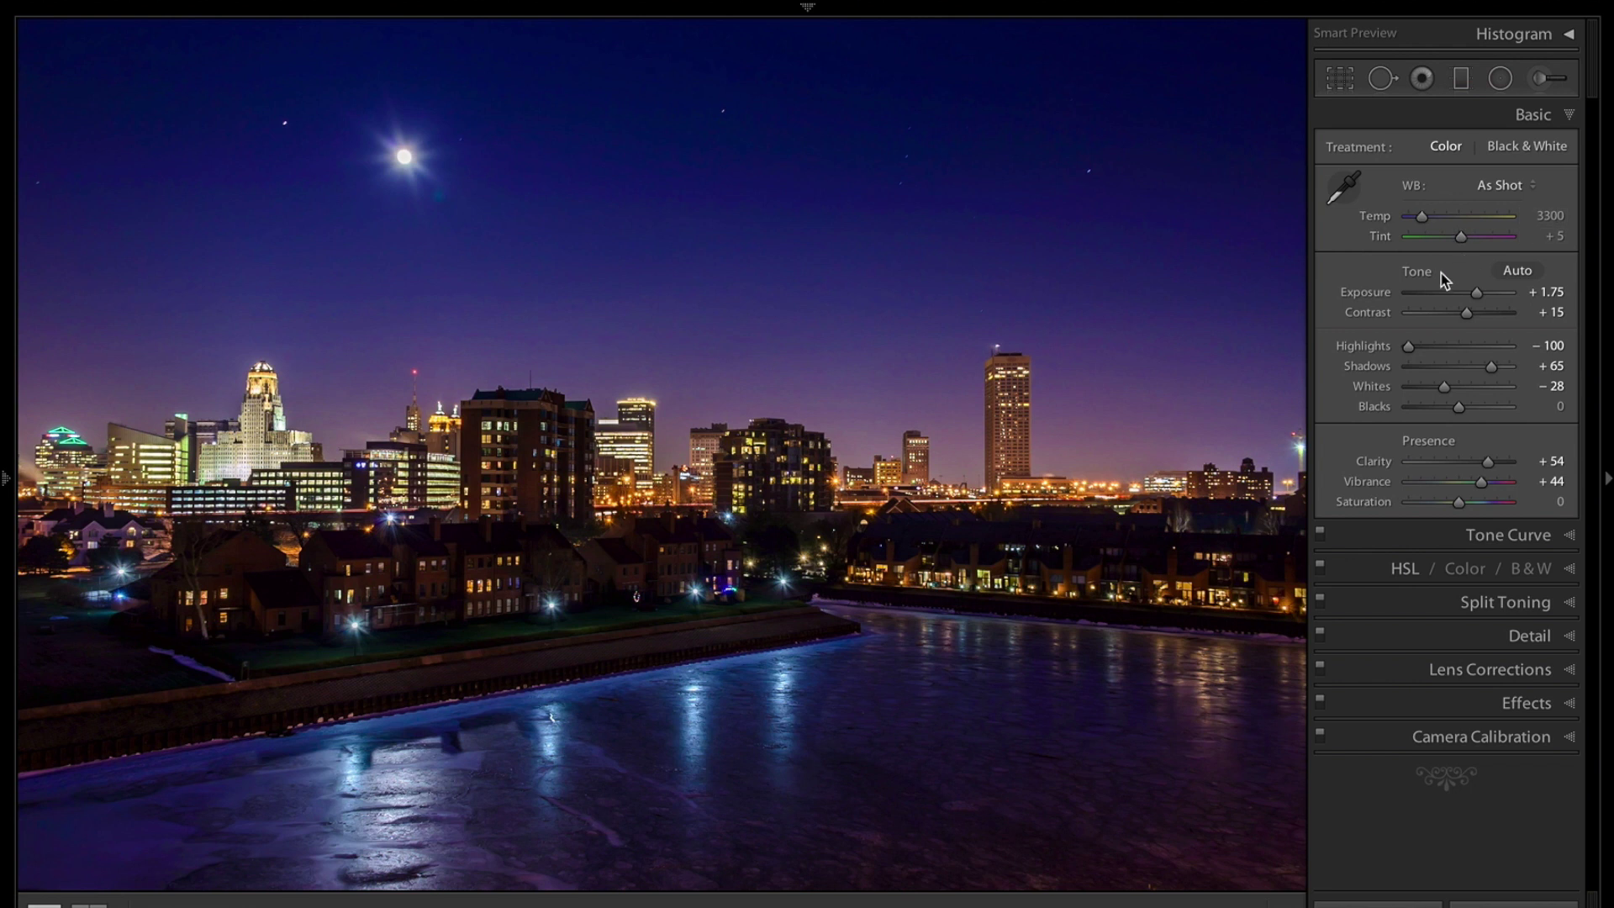